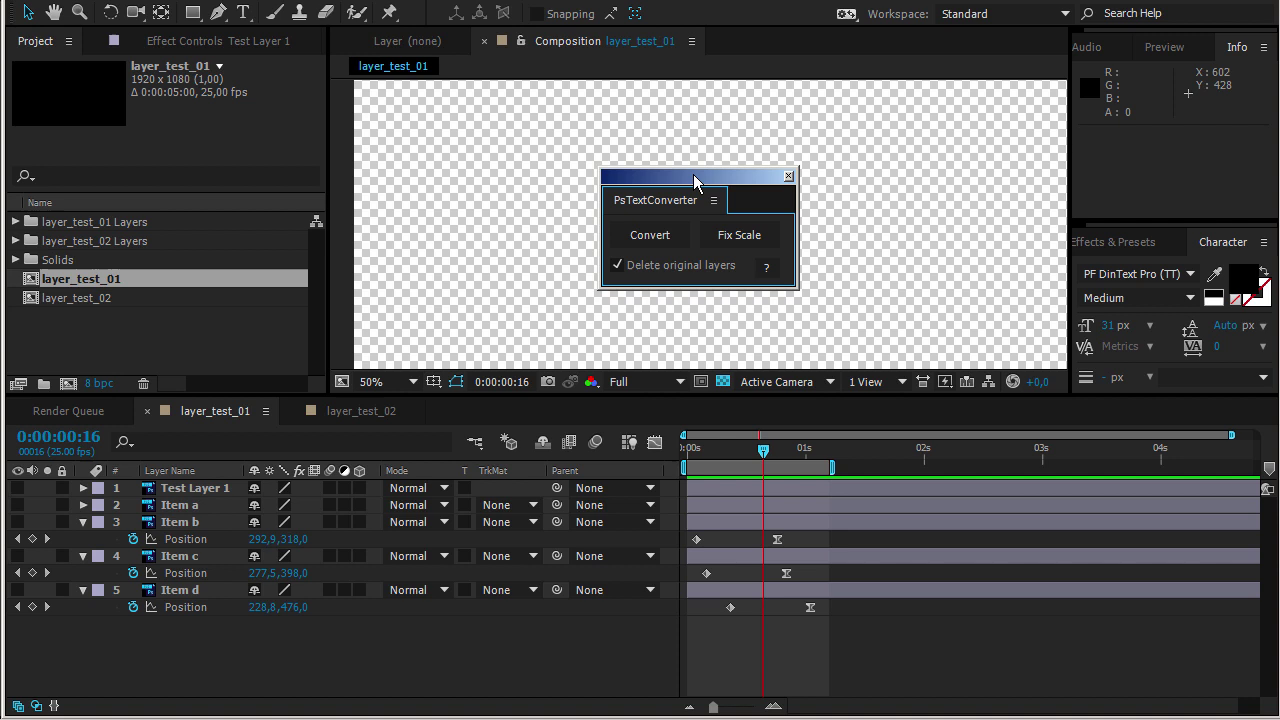
# Step: Select Test Layer 1 and pan the comp view until its whole title is visible
pyautogui.click(195, 488)
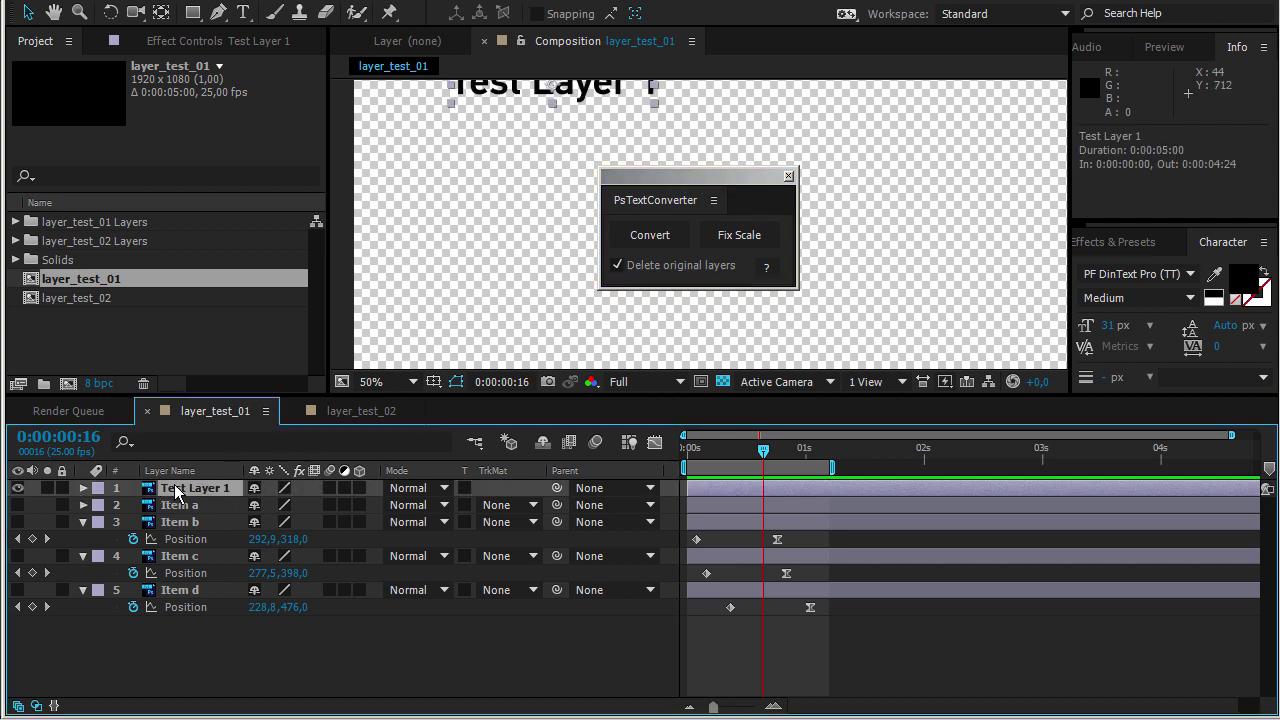
pyautogui.press('h')
pyautogui.moveTo(504, 254); pyautogui.dragTo(557, 305)
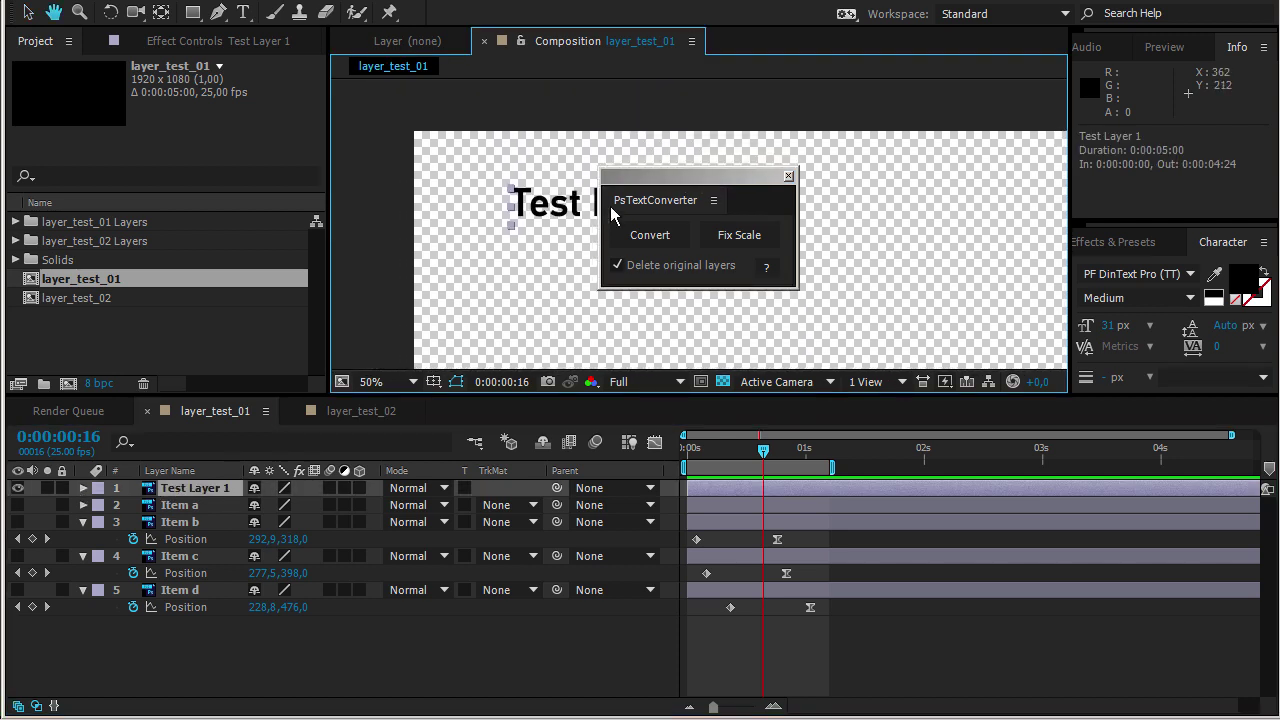
pyautogui.moveTo(606, 209)
pyautogui.mouseDown()
pyautogui.moveTo(726, 222)
pyautogui.moveTo(690, 252)
pyautogui.mouseUp()
# Step: Inspect the original Test Layer 1 text in Photoshop, enlarging it for a closer look
pyautogui.press('v')
pyautogui.hotkey('alt', 'Tab')
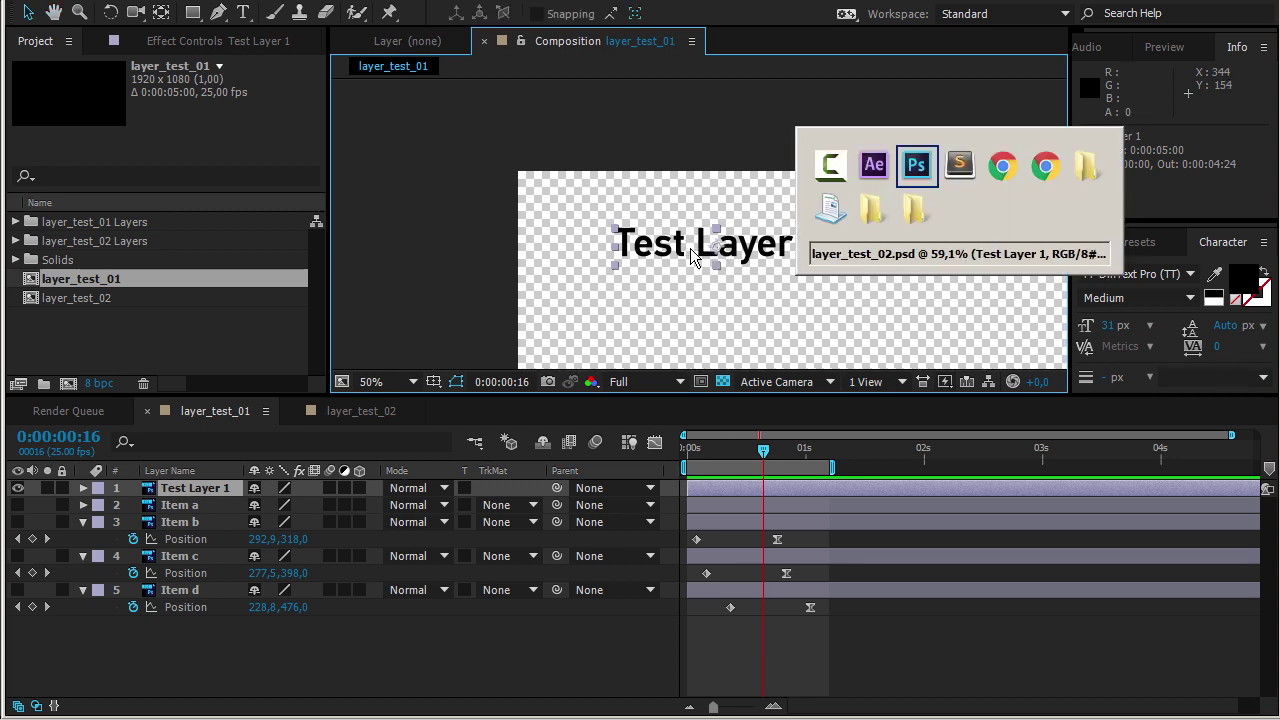
pyautogui.moveTo(521, 253); pyautogui.dragTo(565, 223)
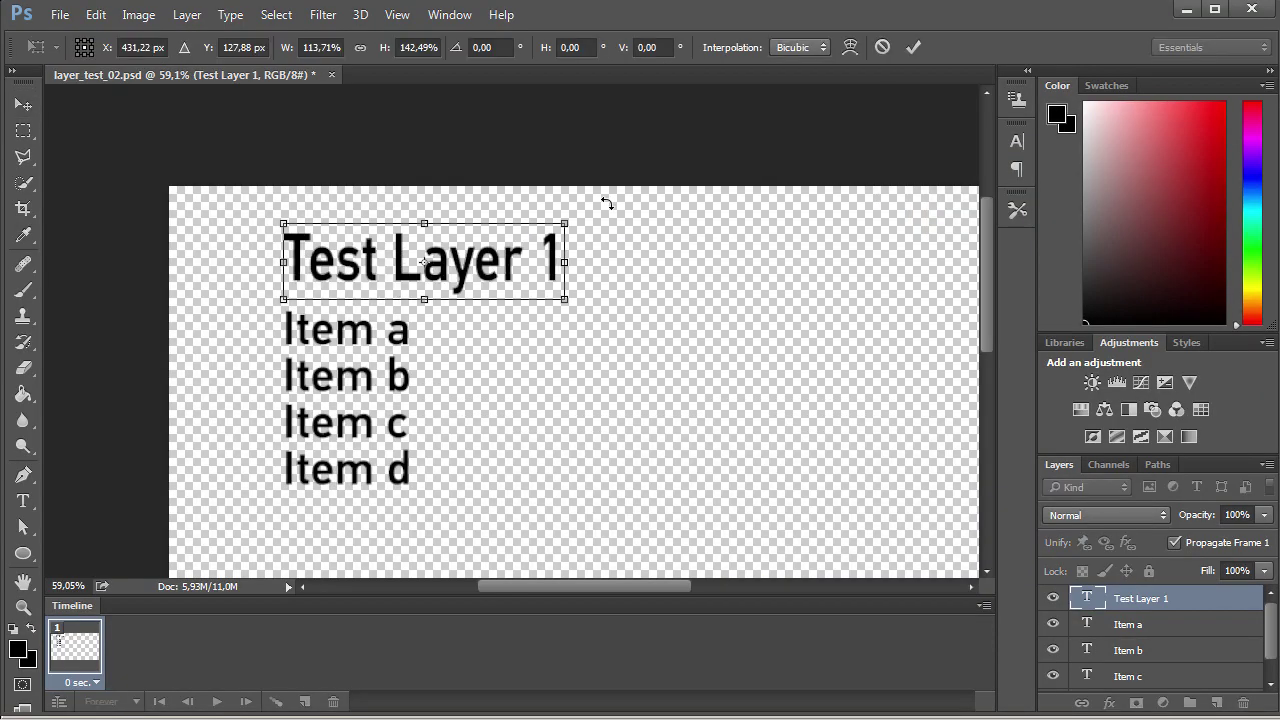
pyautogui.hotkey('alt', 'Tab')
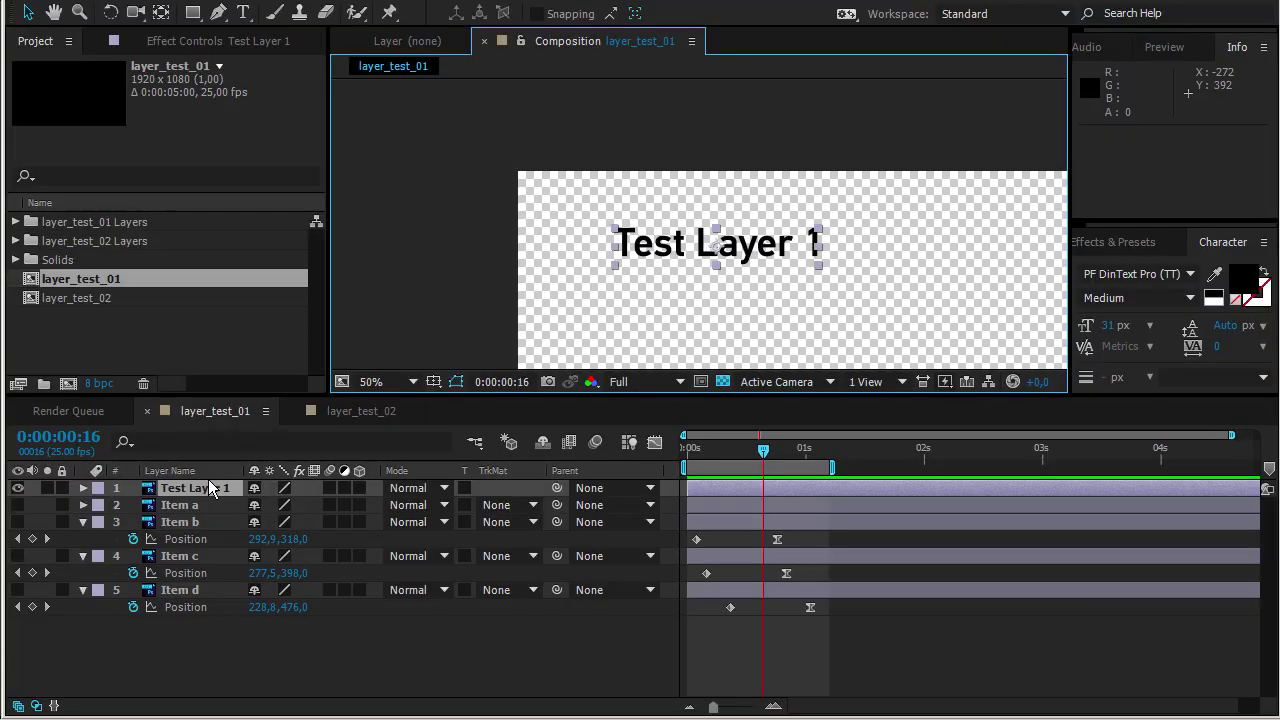
# Step: Convert Test Layer 1 to editable text and compare its font size with Photoshop
pyautogui.rightClick(198, 487)
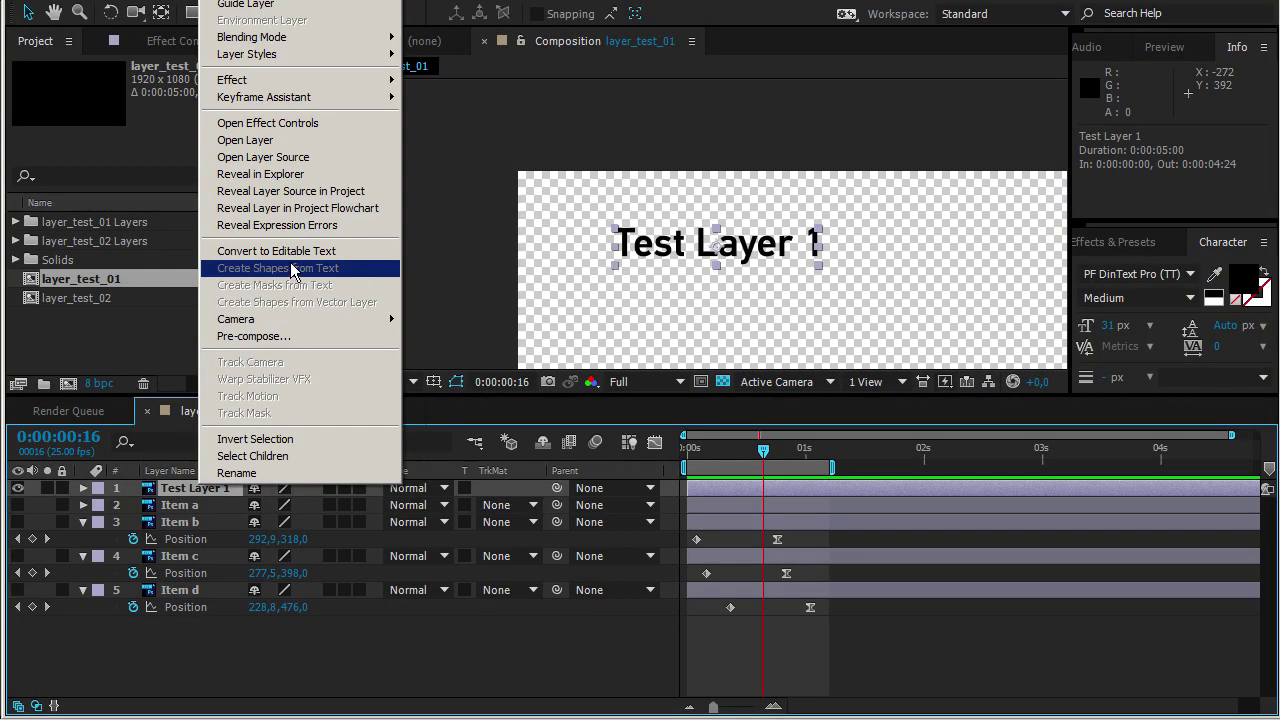
pyautogui.click(296, 253)
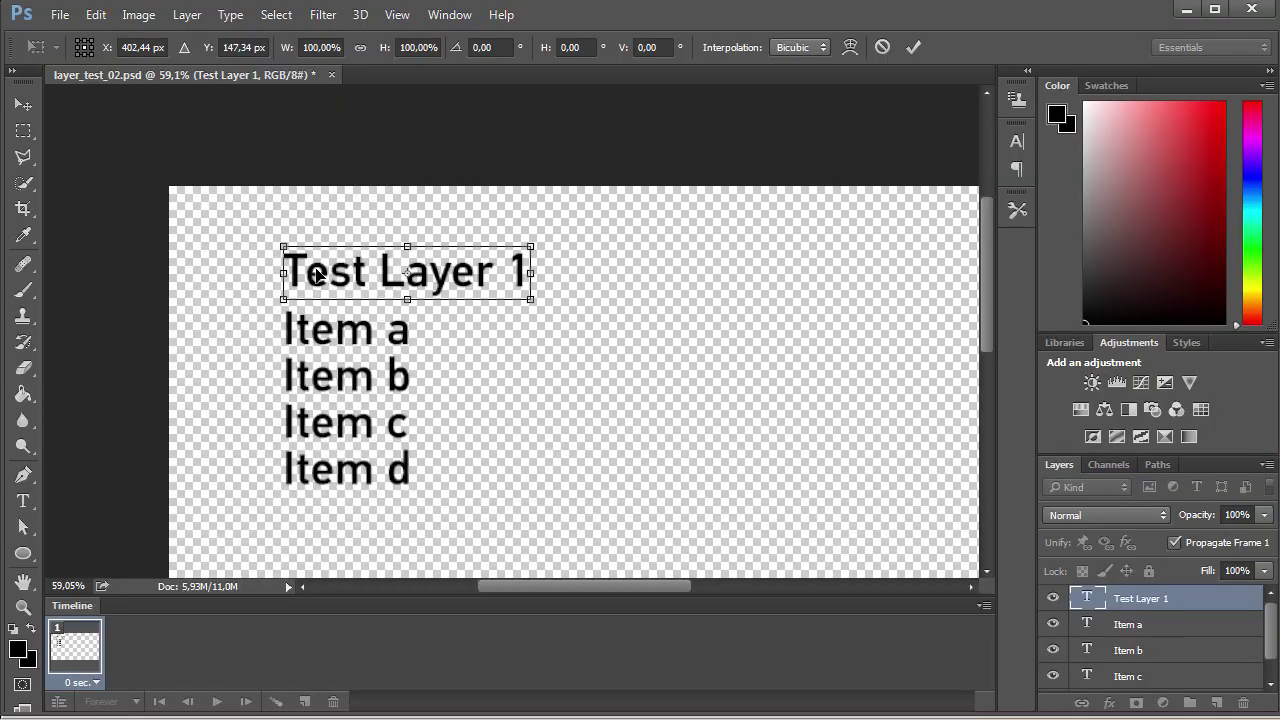
pyautogui.doubleClick(378, 270)
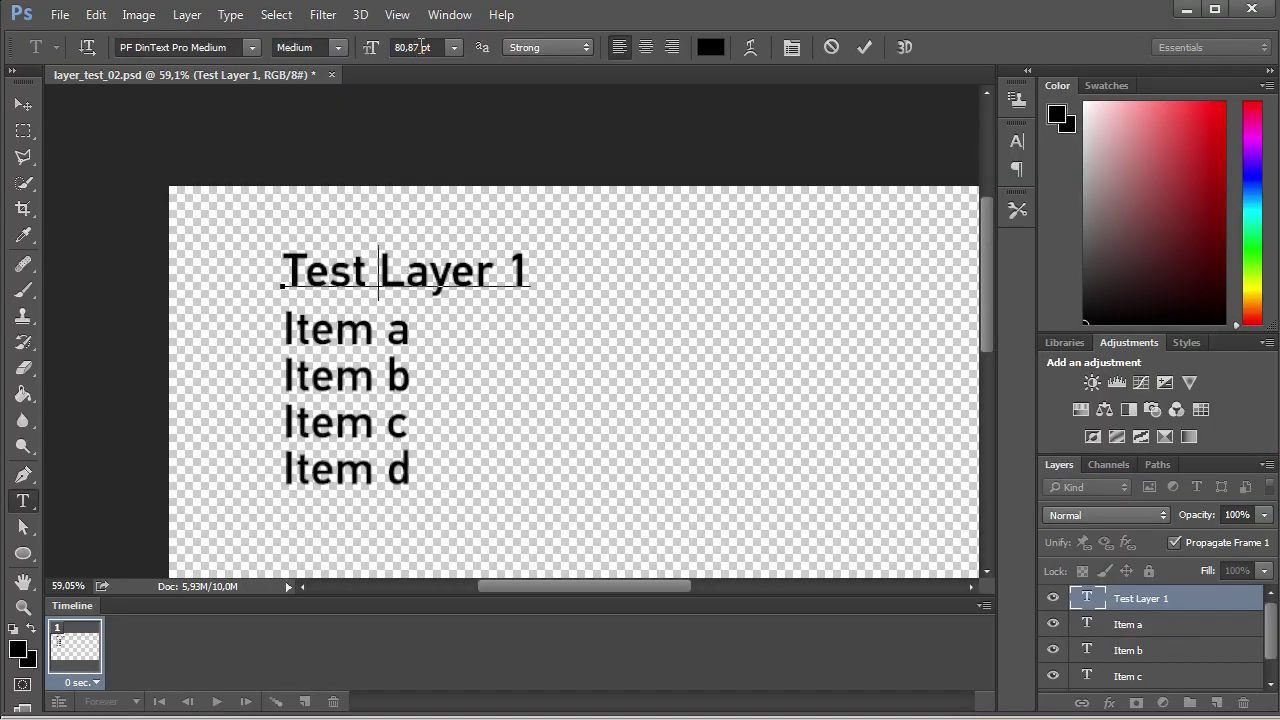
pyautogui.hotkey('alt', 'Tab')
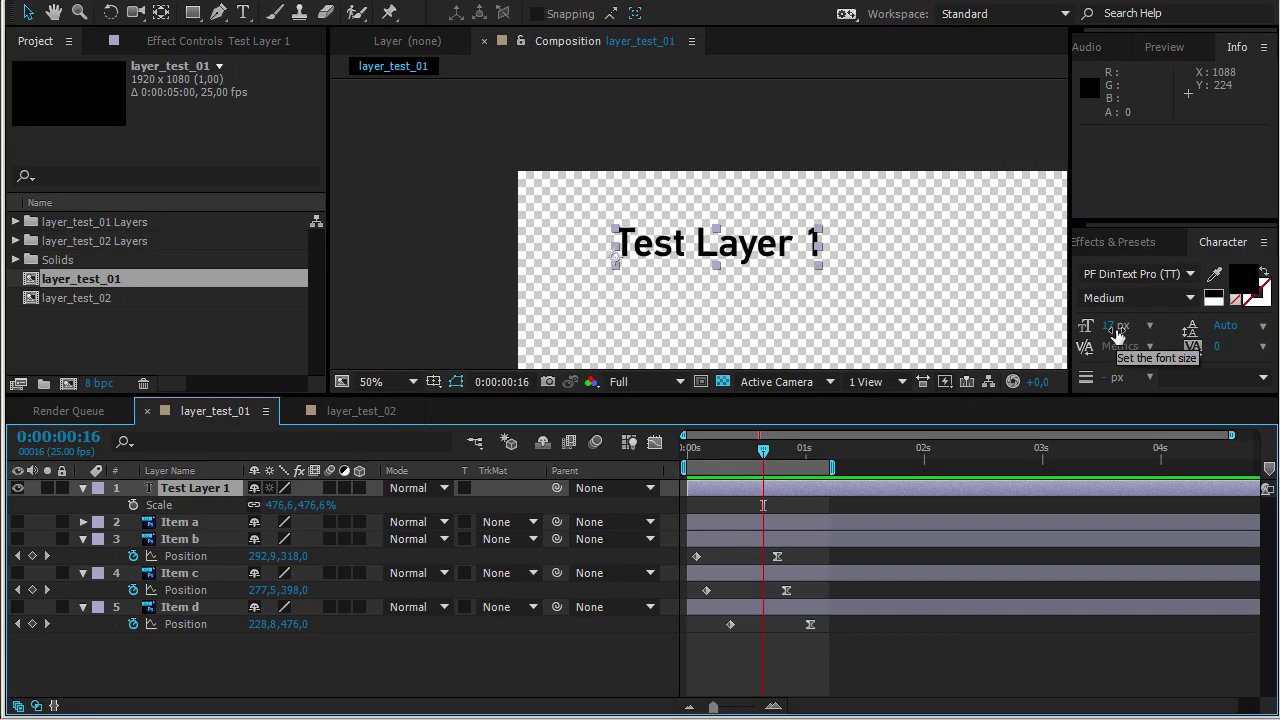
# Step: Undo the Test Layer 1 conversion and convert Items a–d to editable text instead
pyautogui.hotkey('ctrl', 'z')
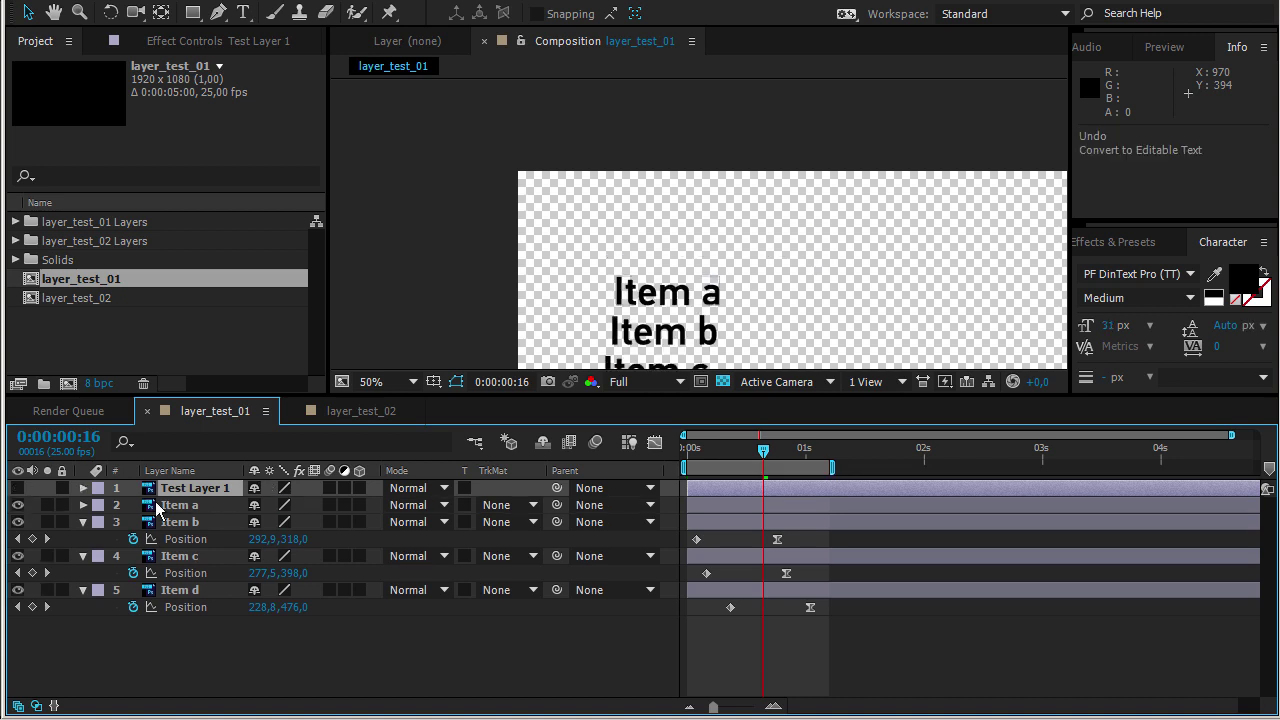
pyautogui.scroll(-3, 700, 275)
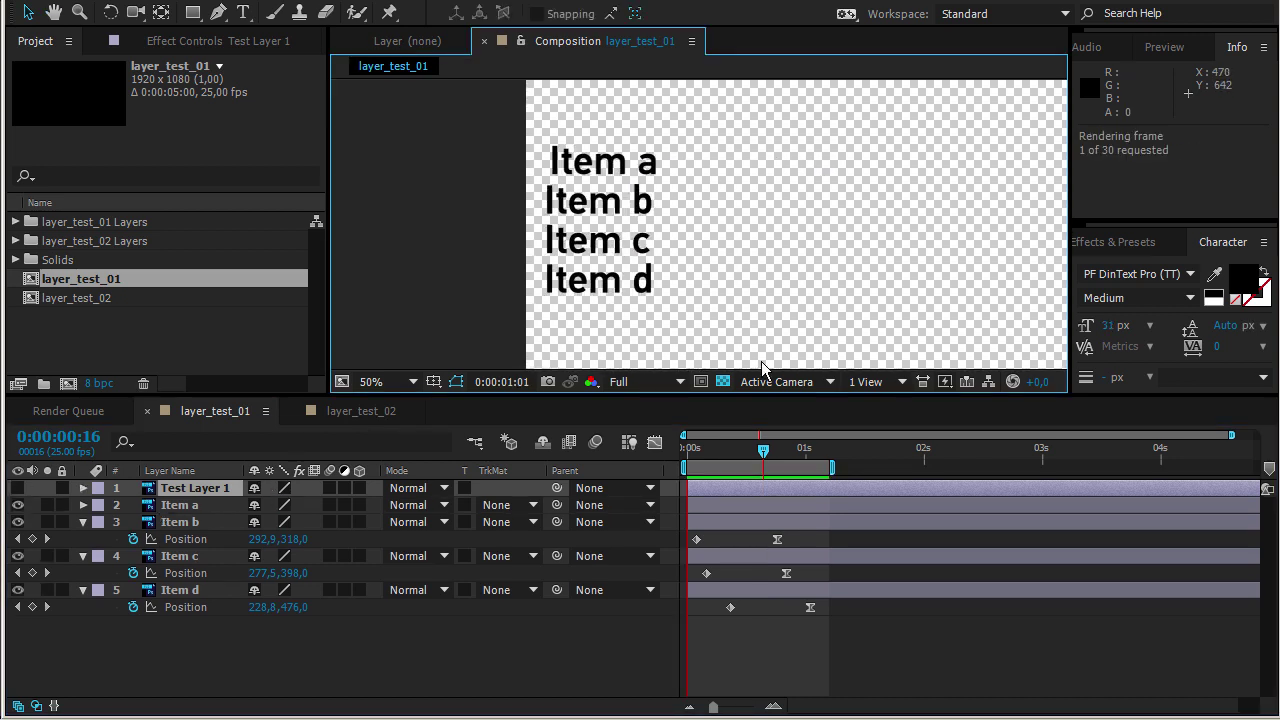
pyautogui.click(380, 580)
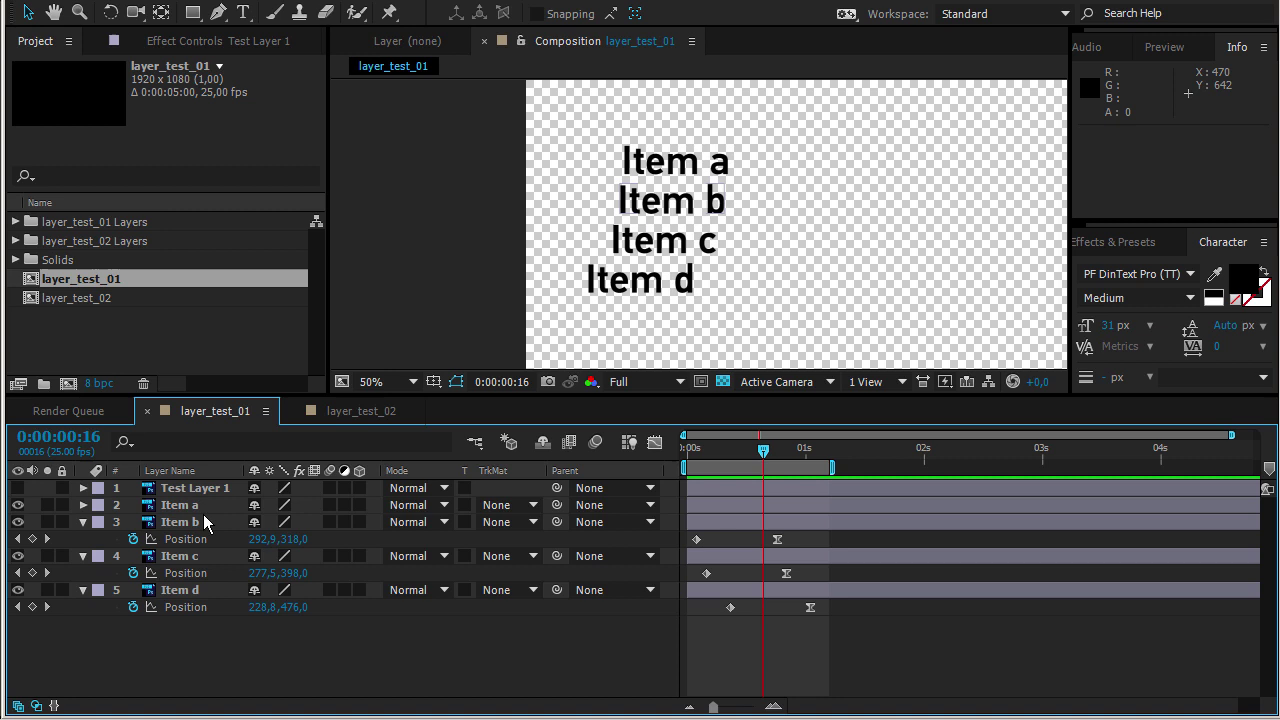
pyautogui.keyDown('ctrl'); pyautogui.click(200, 506); pyautogui.keyUp('ctrl')
pyautogui.rightClick(204, 555)
pyautogui.click(275, 358)
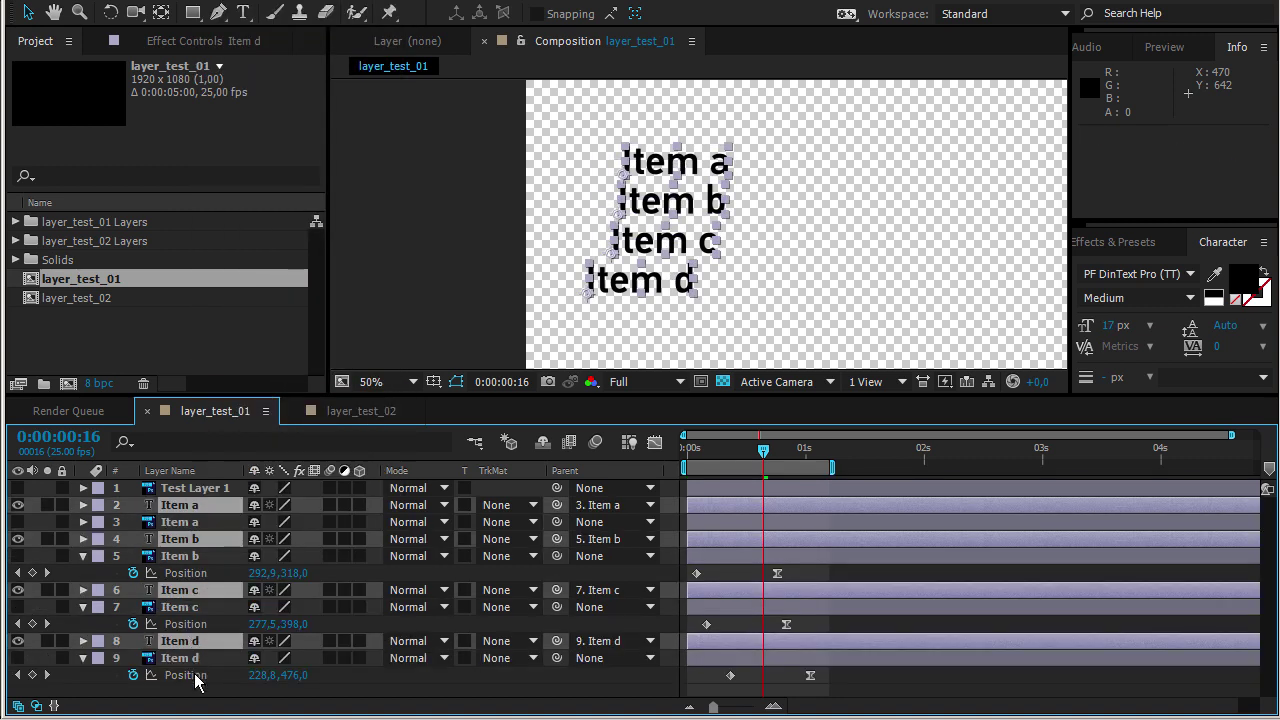
# Step: Compare original Item a position keyframes with the new text layer, then undo the conversion
pyautogui.press('F2')
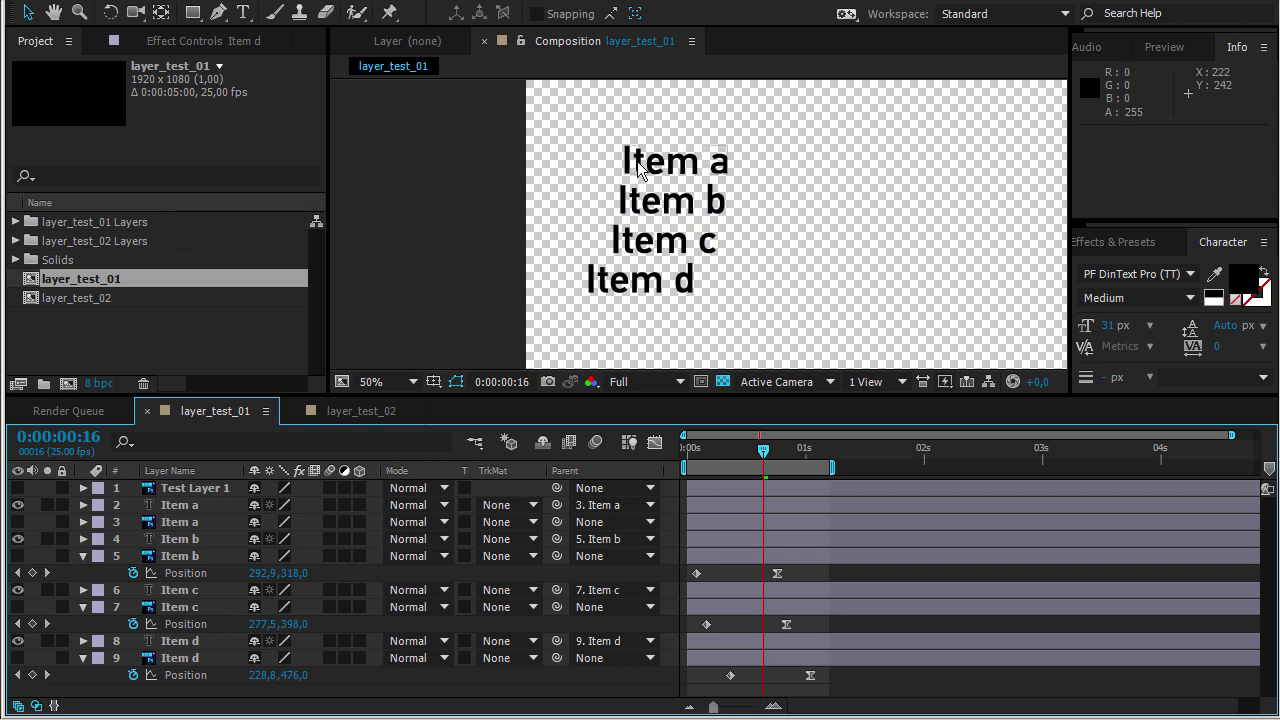
pyautogui.click(700, 172)
pyautogui.scroll(4, 700, 172)
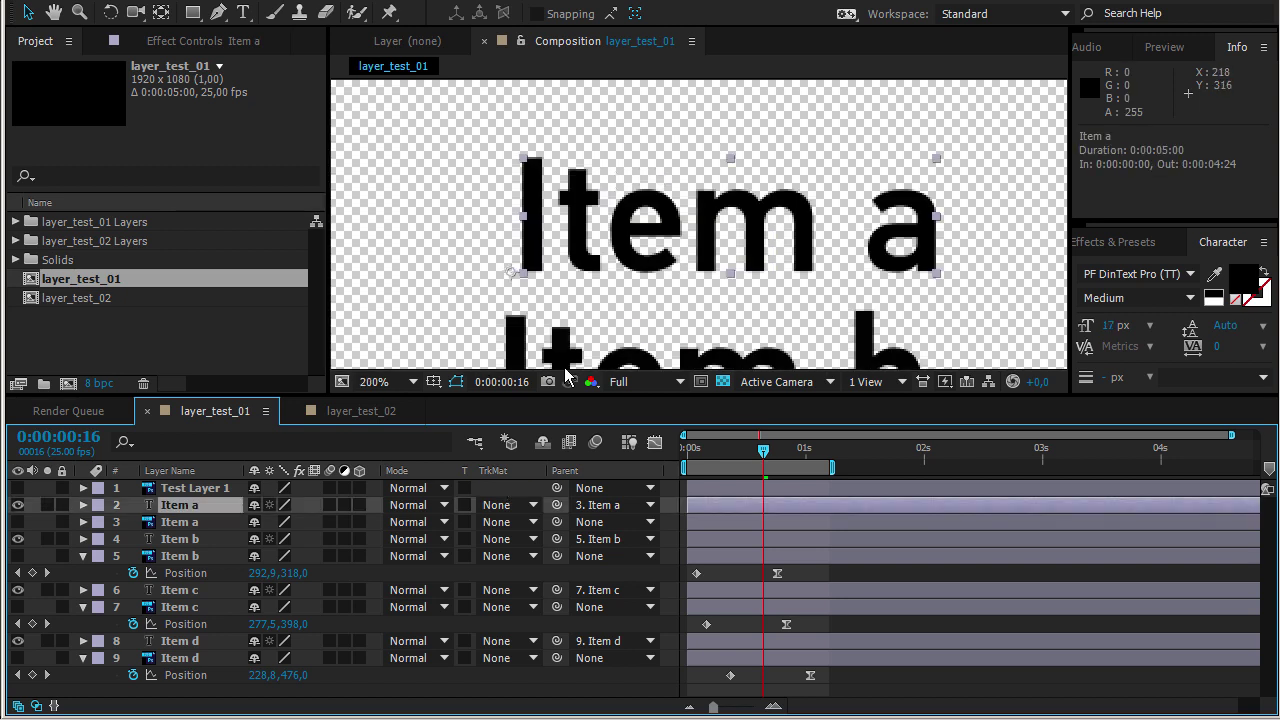
pyautogui.keyDown('ctrl'); pyautogui.click(198, 521); pyautogui.keyUp('ctrl')
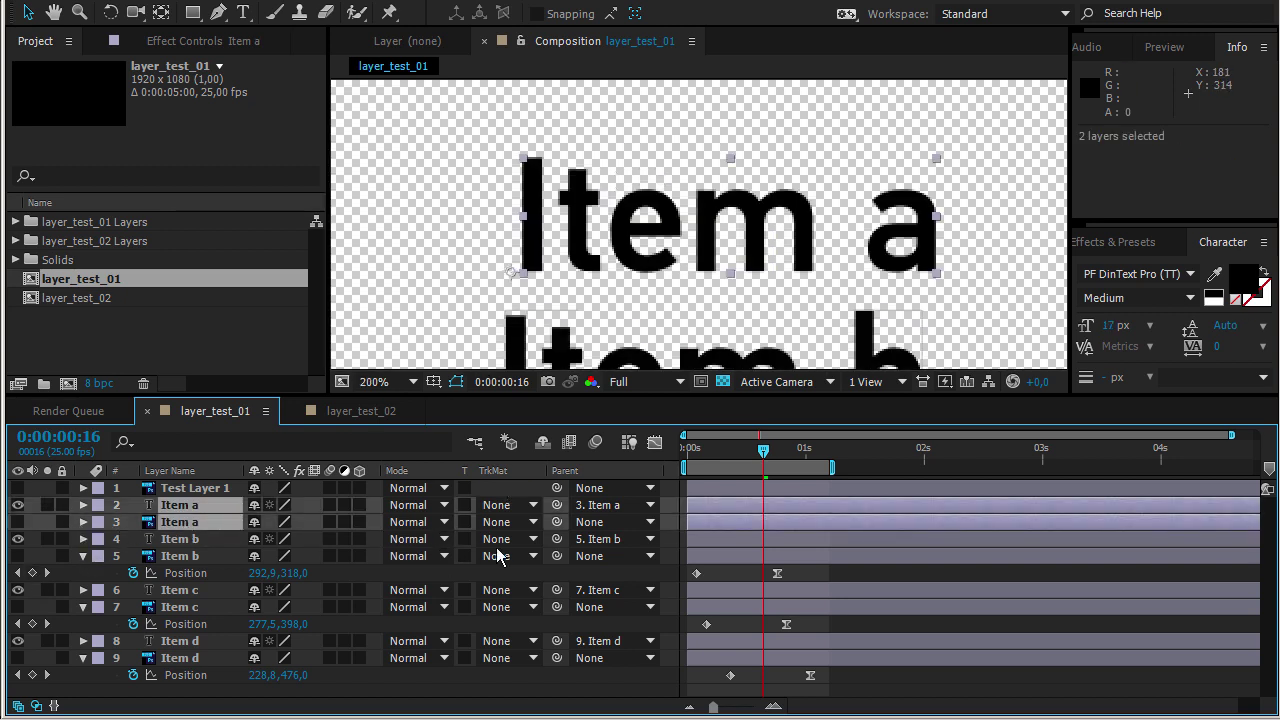
pyautogui.click(232, 521)
pyautogui.press('p')
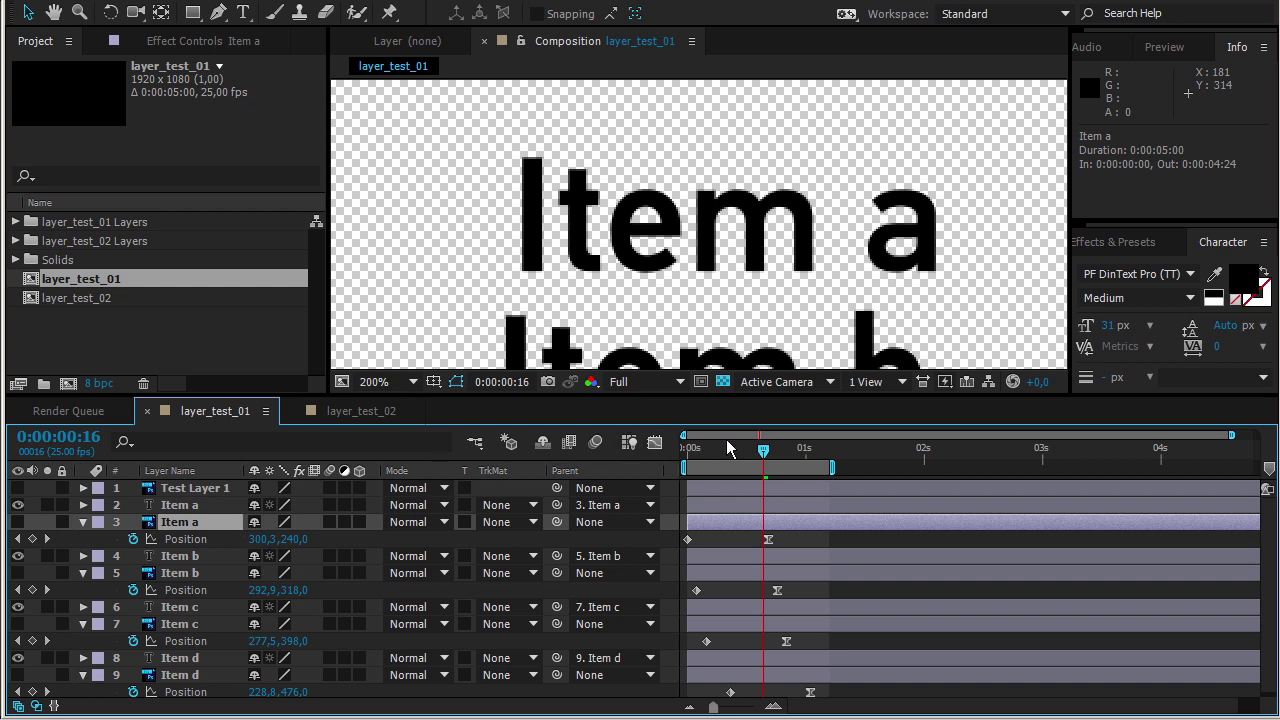
pyautogui.moveTo(728, 448); pyautogui.dragTo(762, 449)
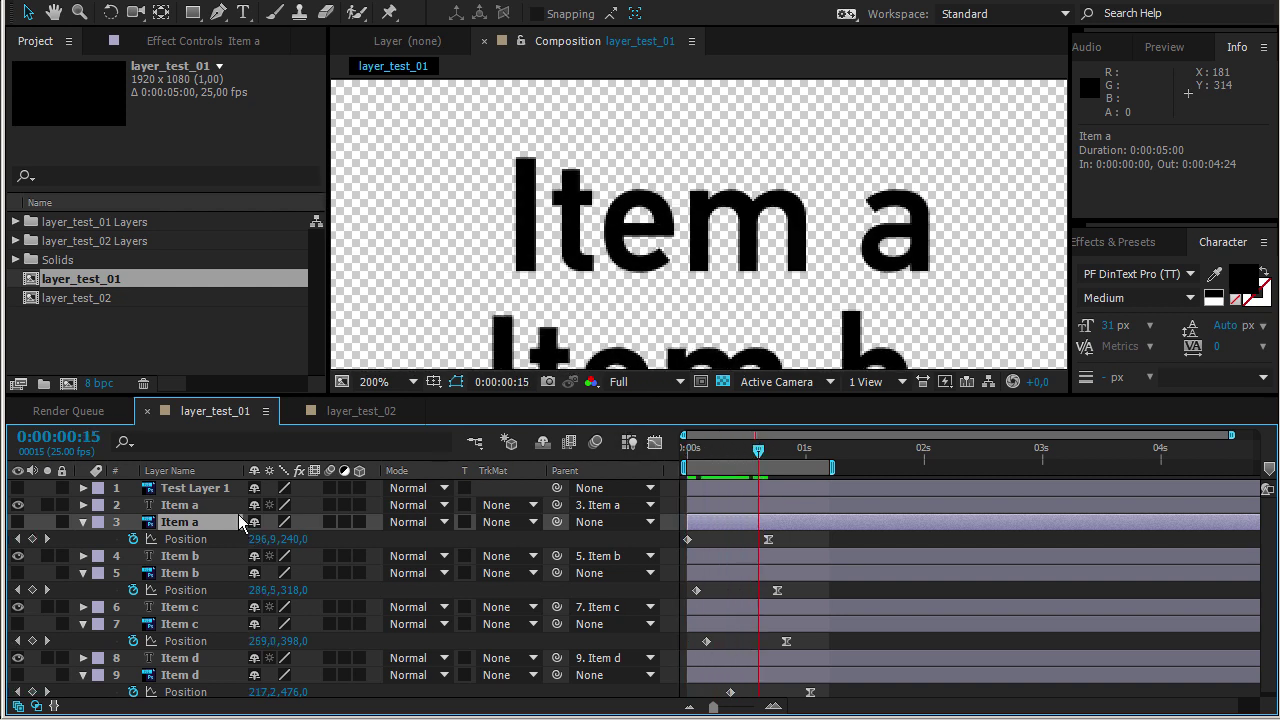
pyautogui.click(234, 506)
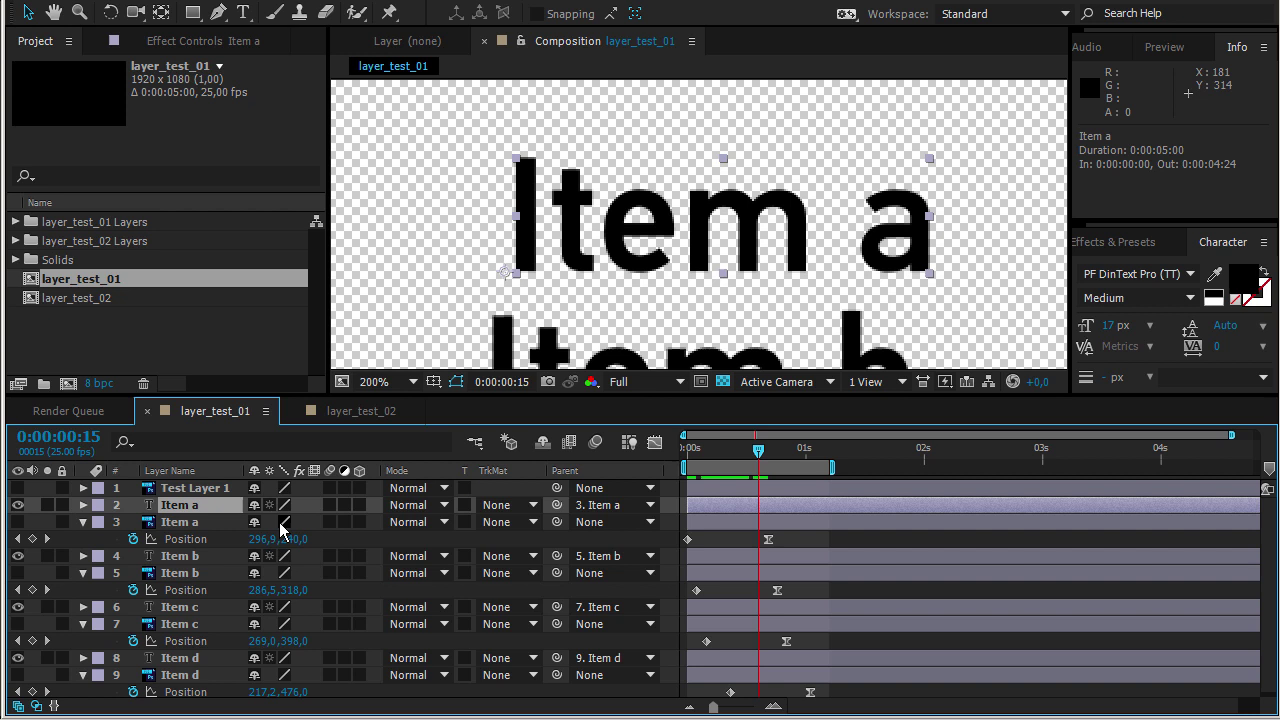
pyautogui.hotkey('ctrl', 'z')
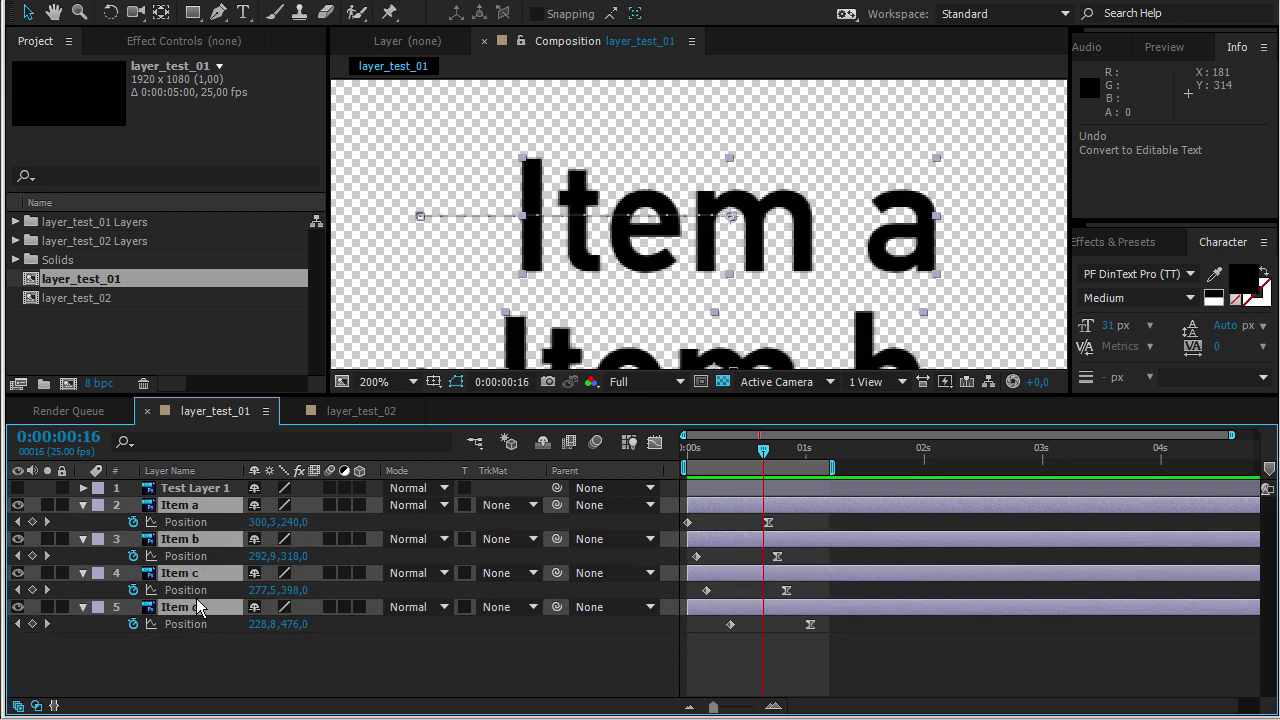
pyautogui.hotkey('ctrl', 'shift', 'z')
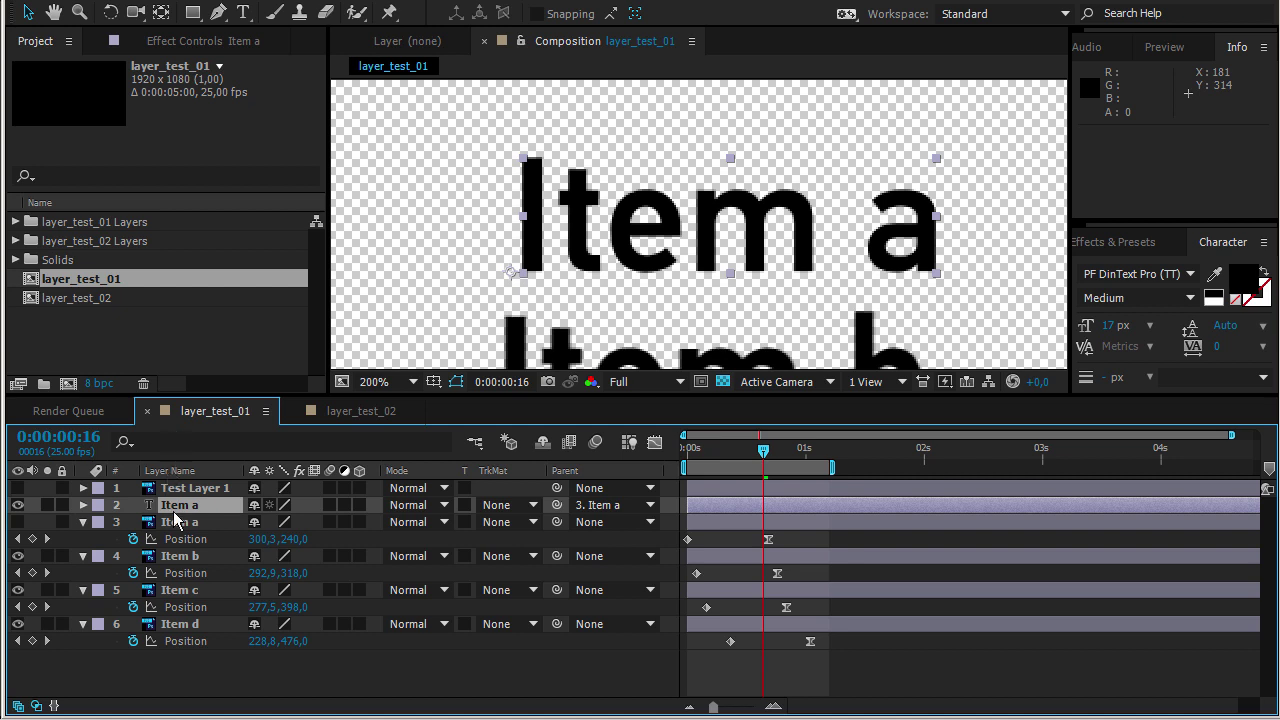
pyautogui.click(181, 522)
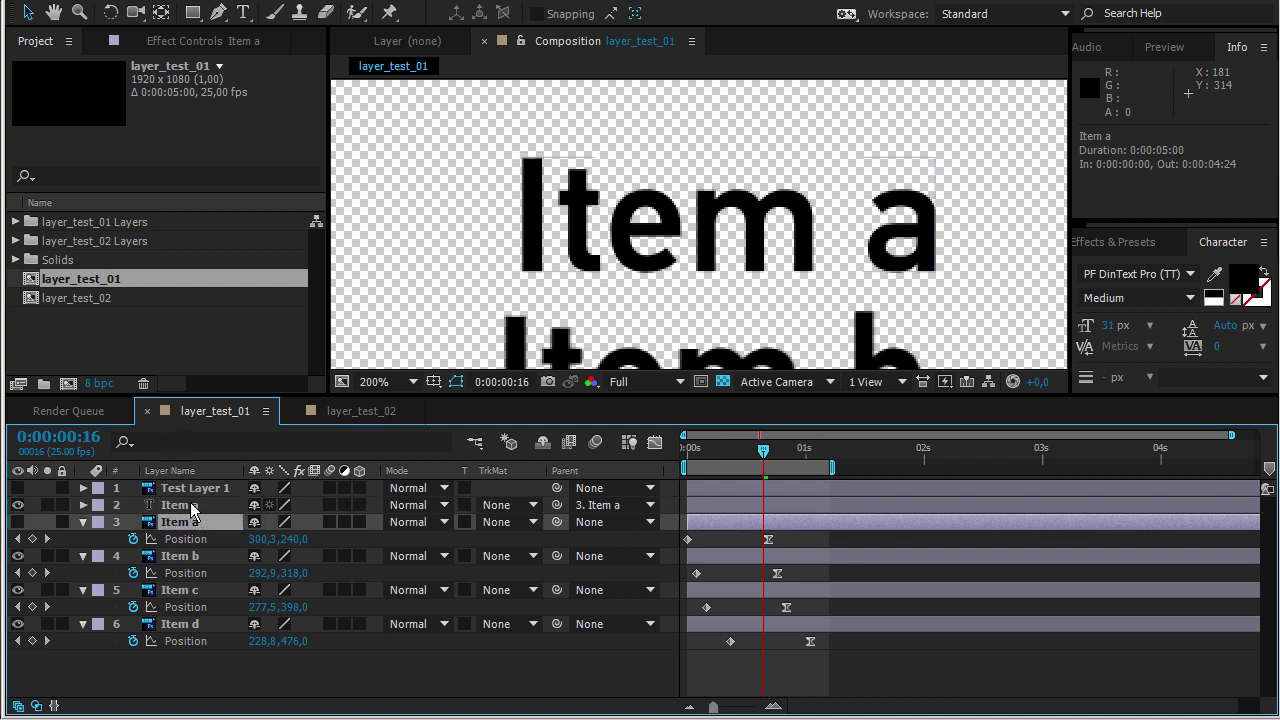
pyautogui.click(193, 508)
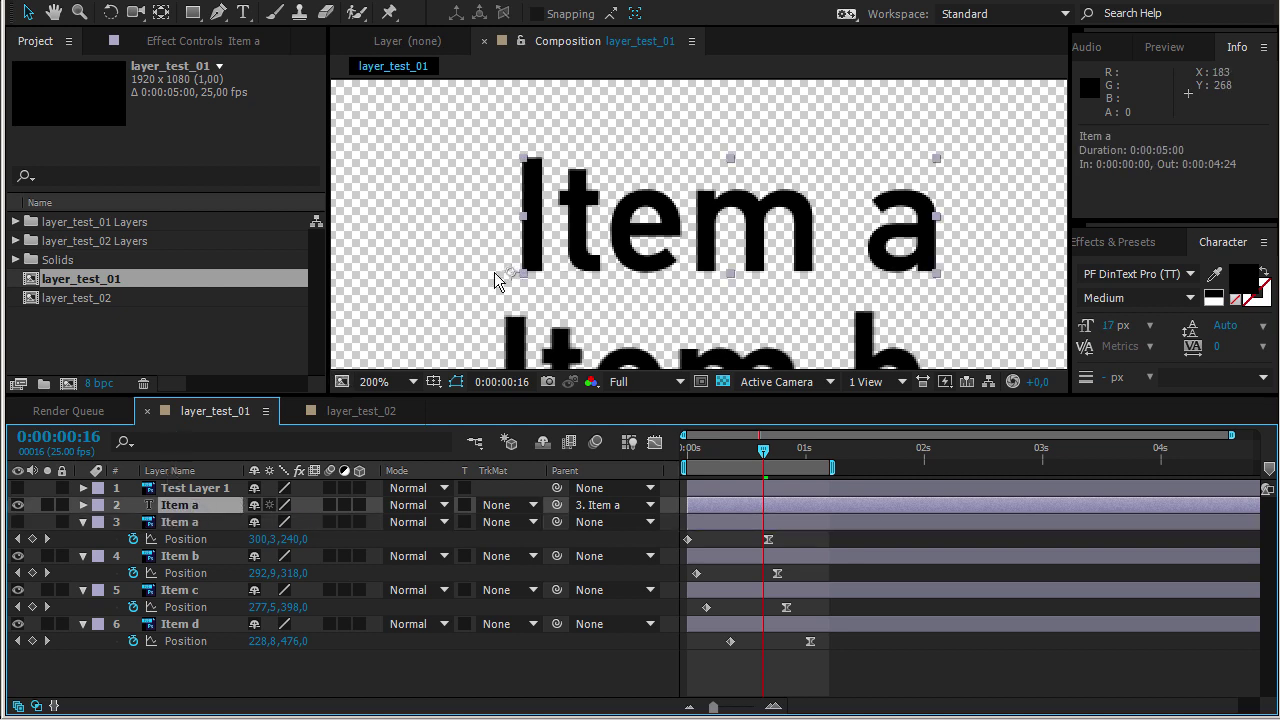
pyautogui.click(194, 523)
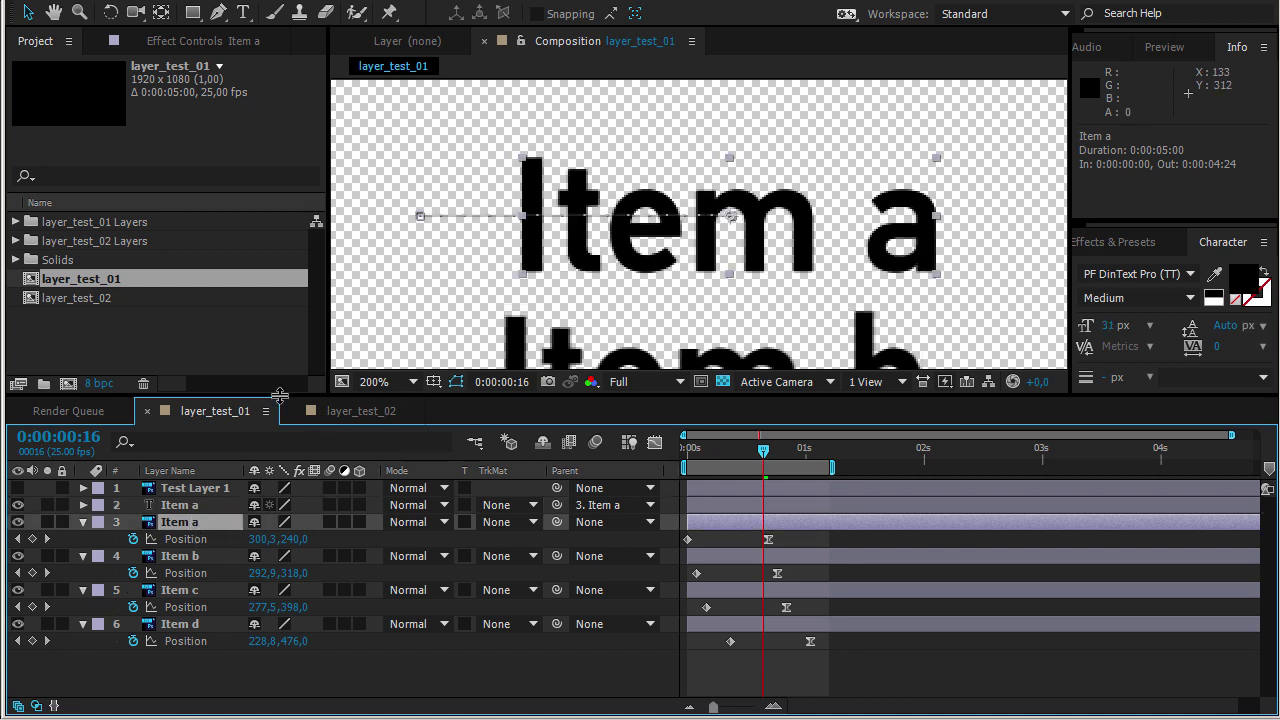
pyautogui.click(220, 508)
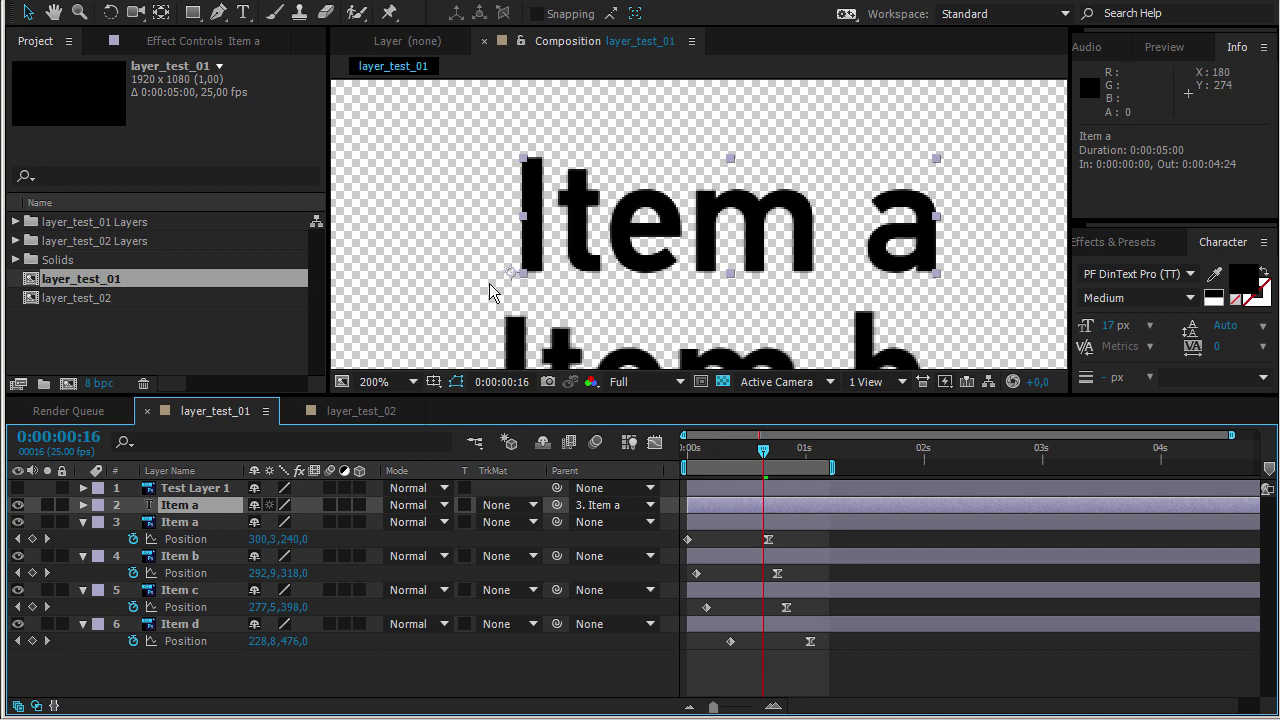
pyautogui.press('s')
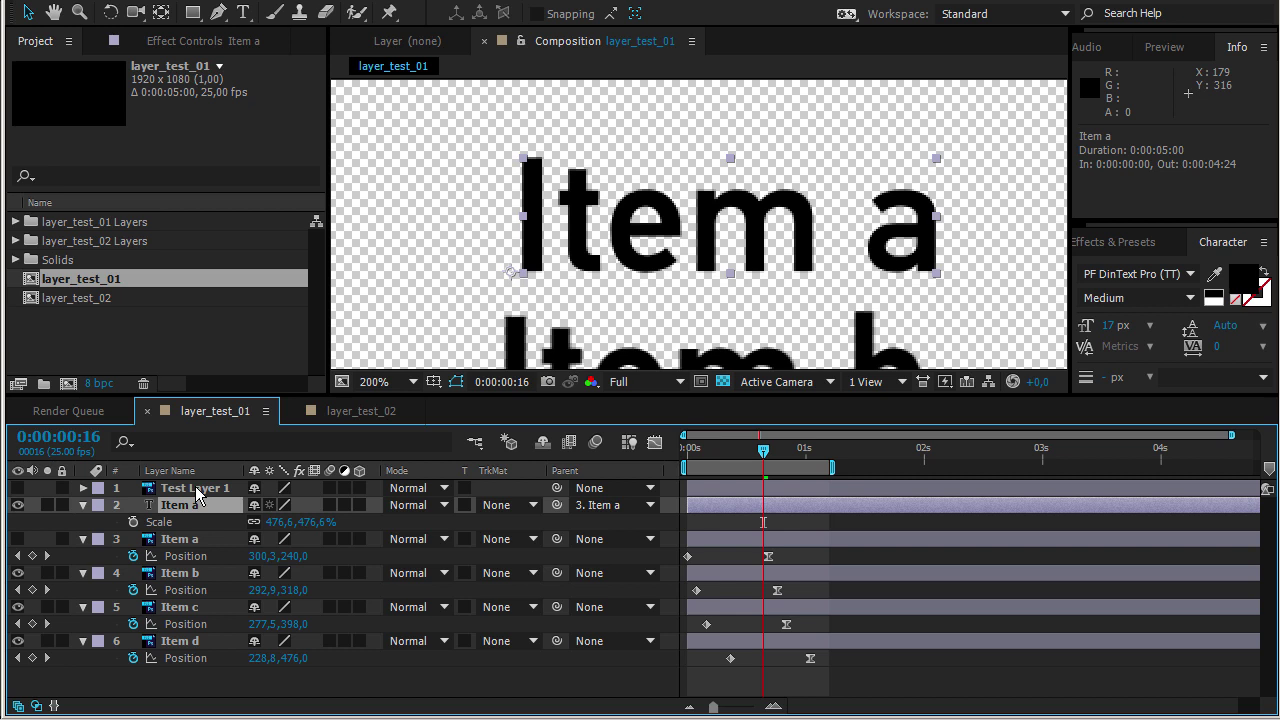
pyautogui.press('Delete')
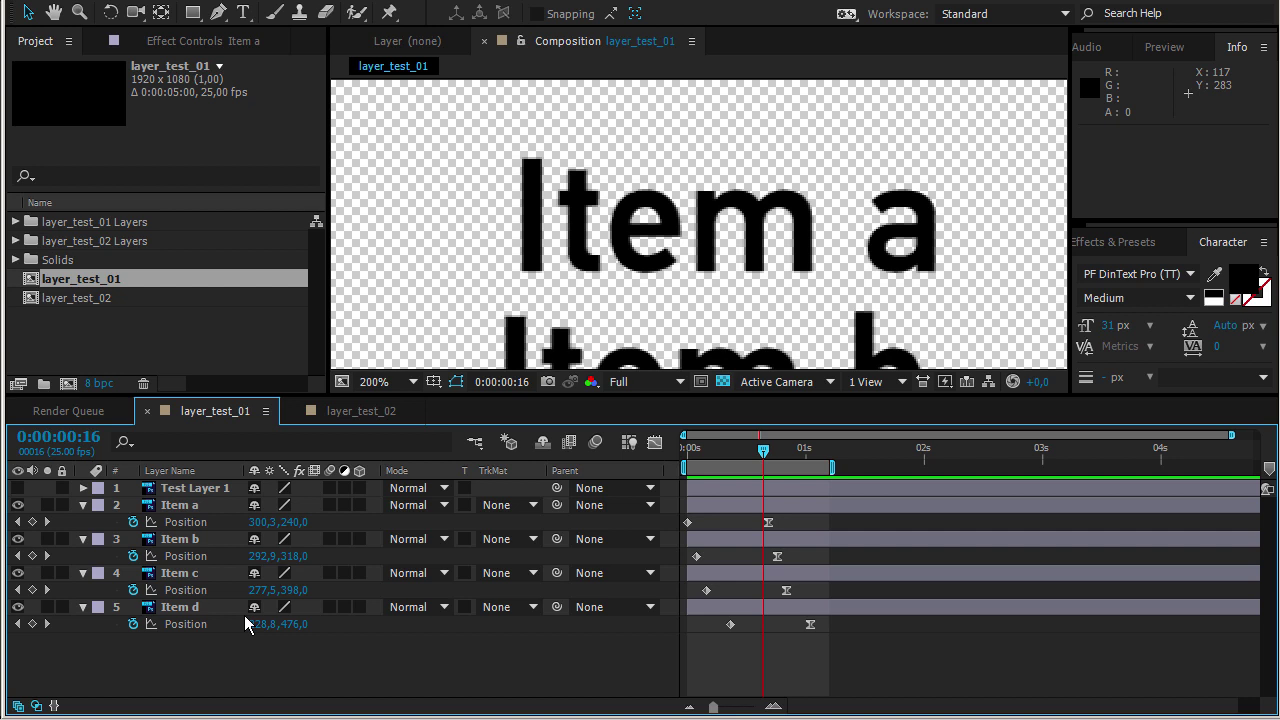
# Step: Move the PsTextConverter panel aside and select Test Layer 1 and its mask path
pyautogui.moveTo(671, 149); pyautogui.dragTo(629, 161)
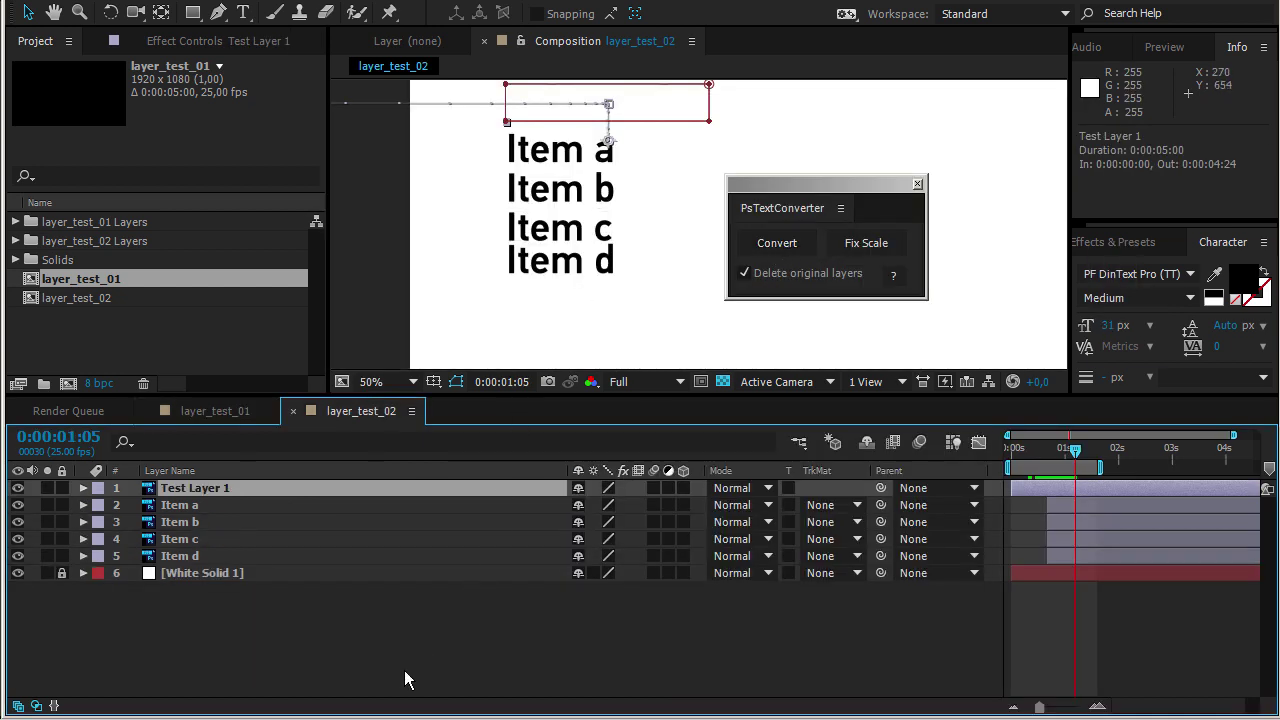
pyautogui.click(344, 622)
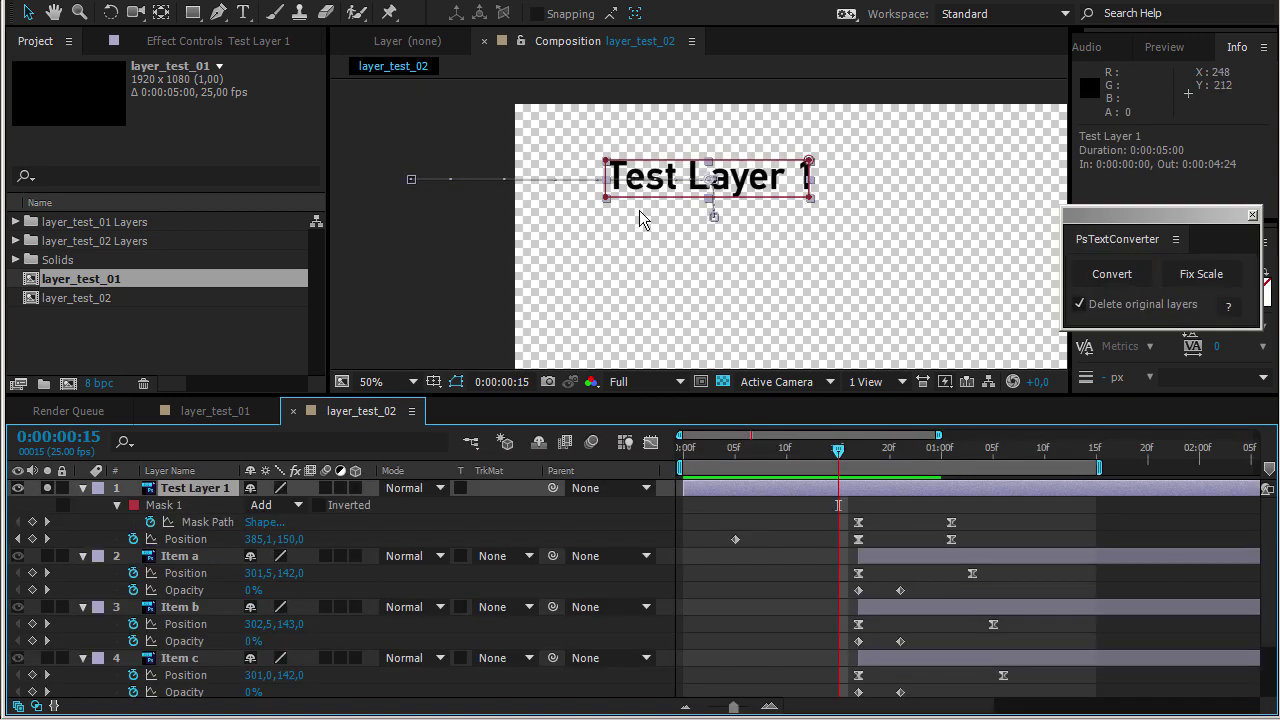
pyautogui.click(182, 557)
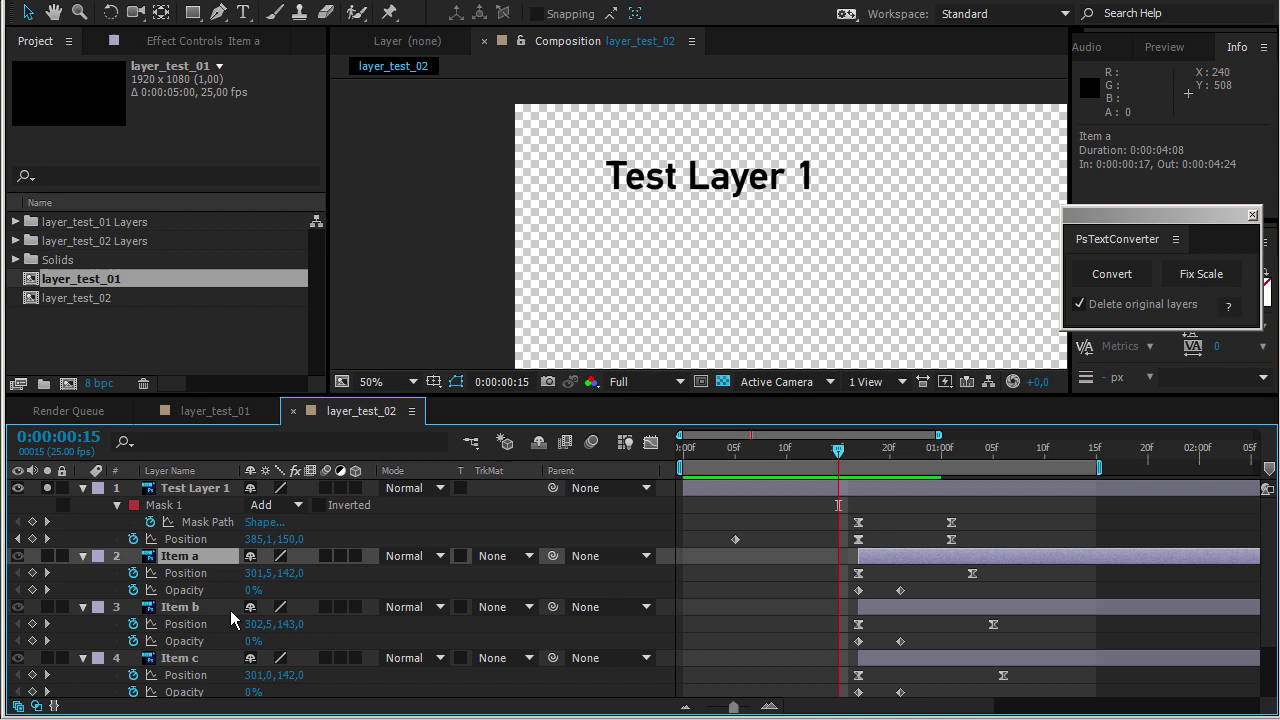
pyautogui.click(200, 487)
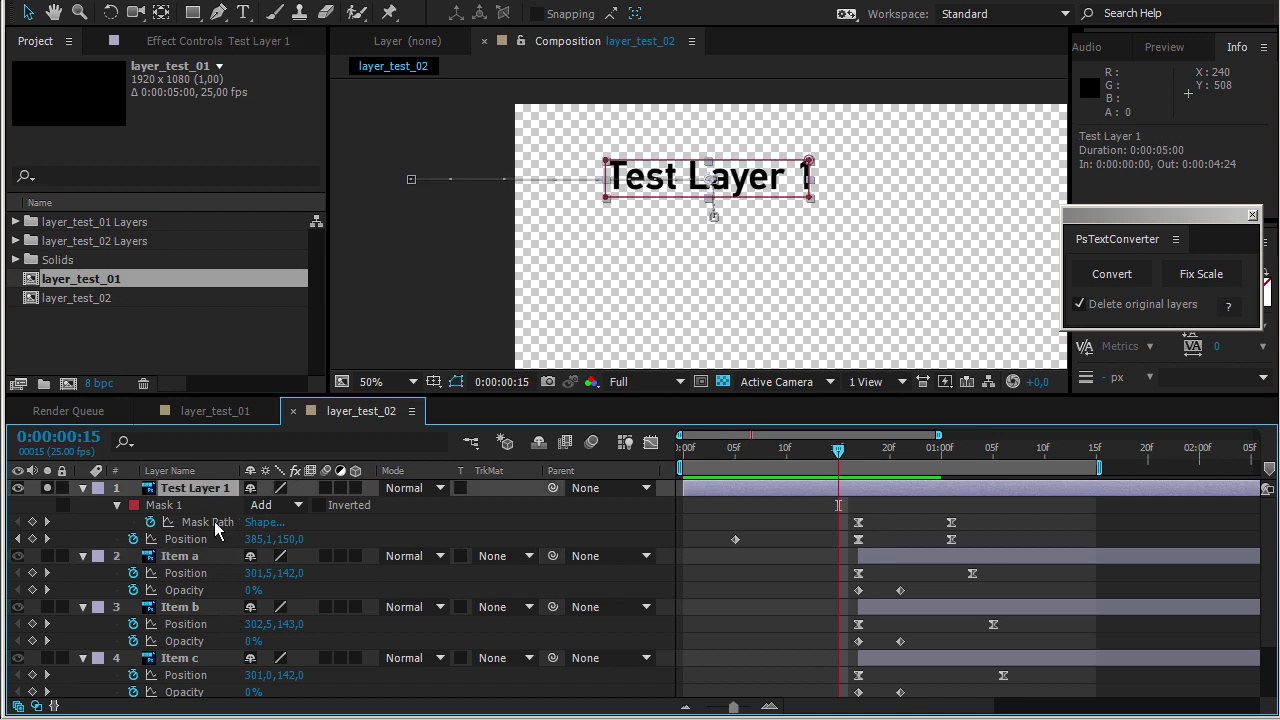
pyautogui.click(214, 521)
# Step: Reposition the converter panel and toggle its Delete original layers option
pyautogui.moveTo(1156, 244); pyautogui.dragTo(812, 231)
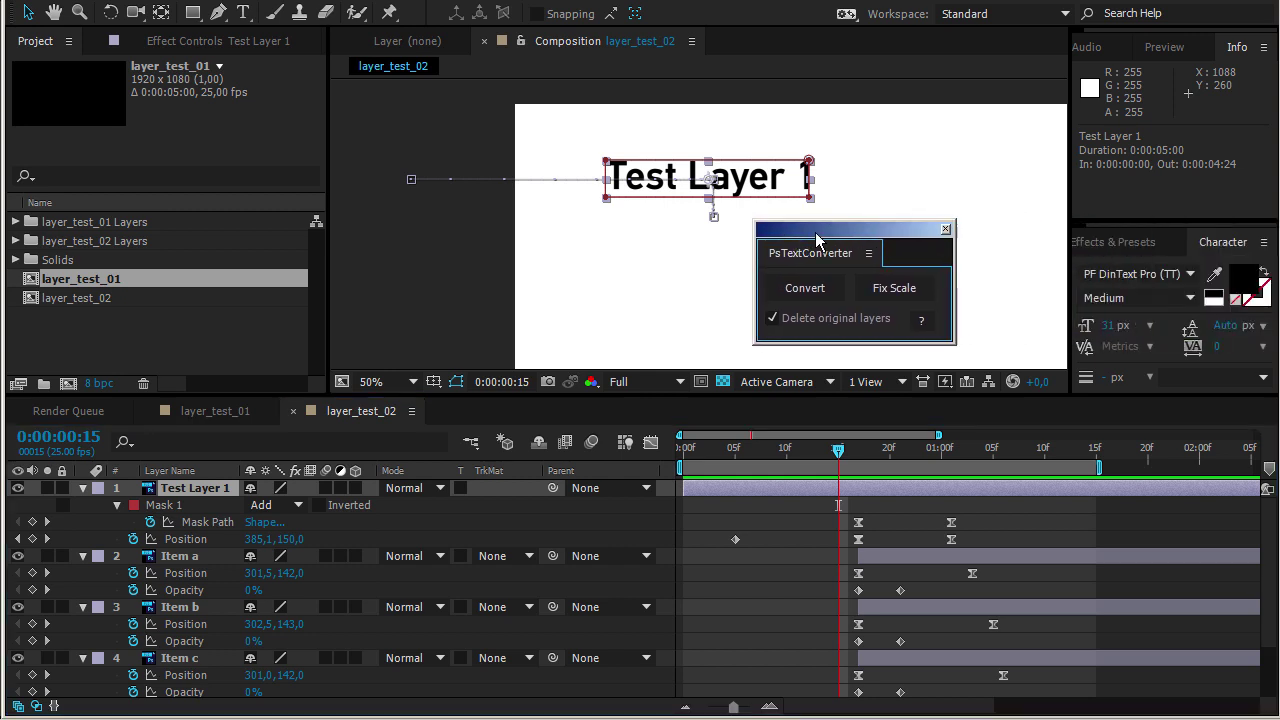
pyautogui.click(765, 307)
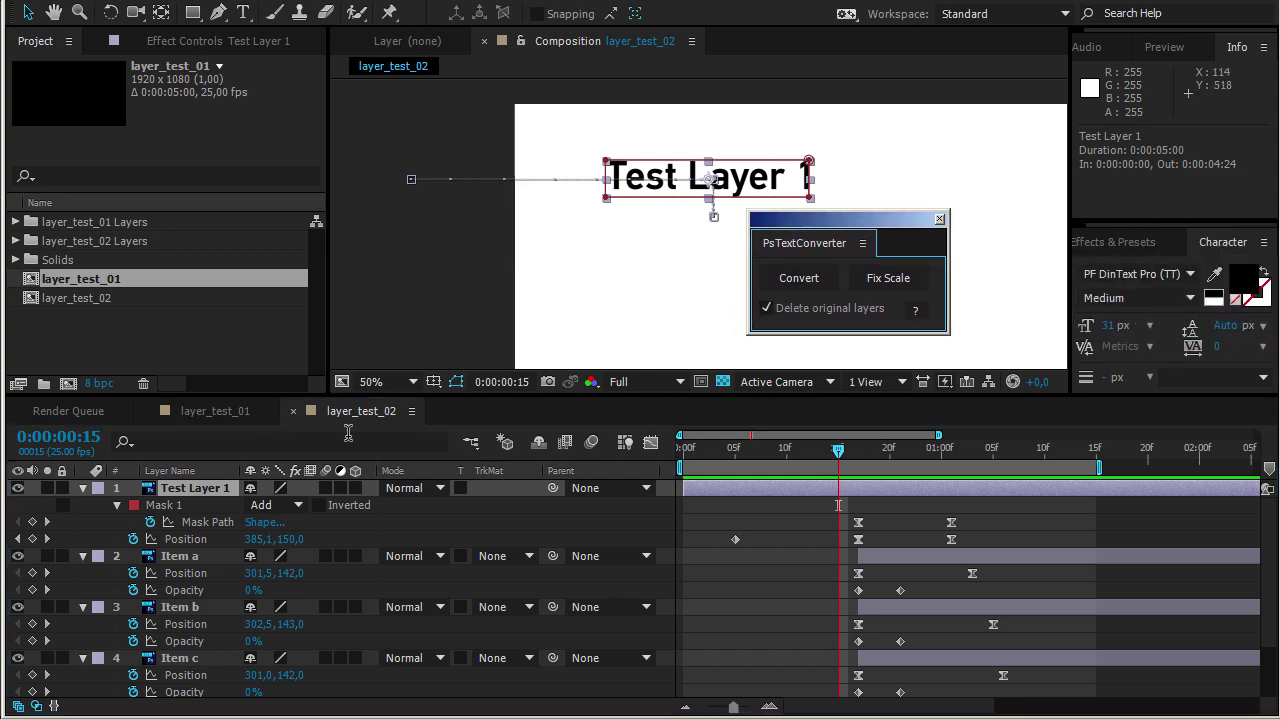
pyautogui.click(766, 310)
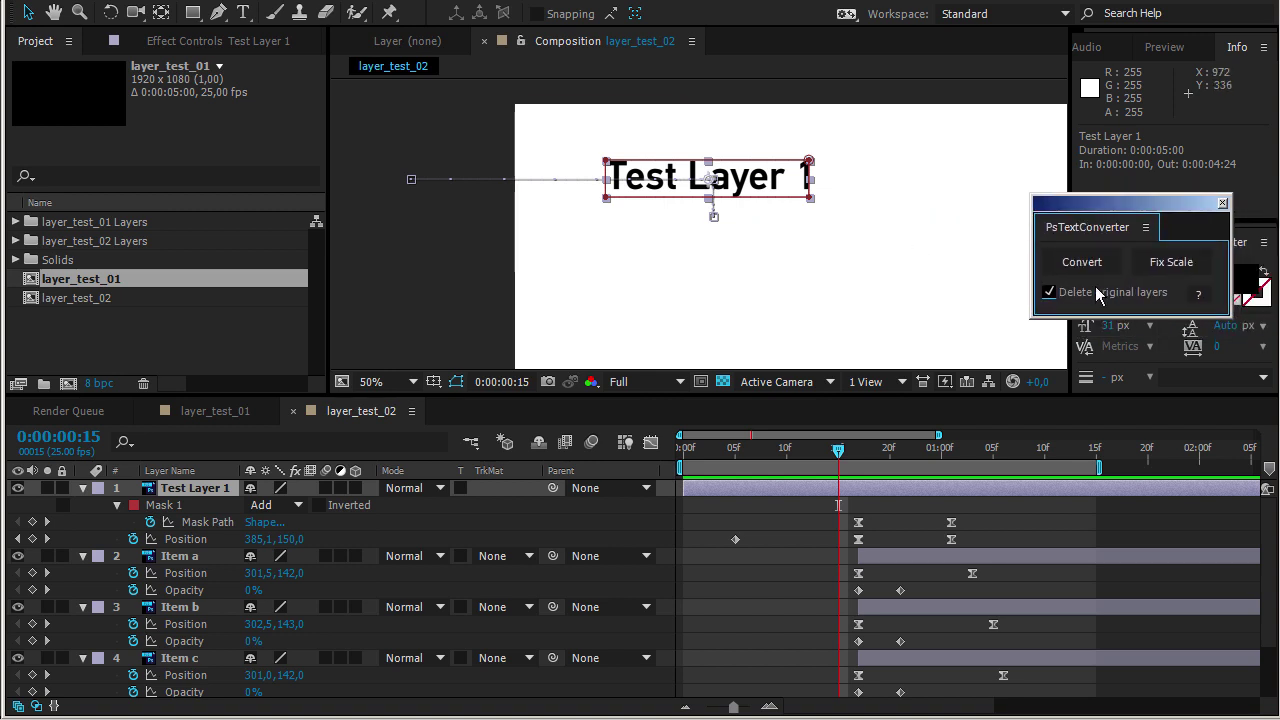
# Step: Convert Test Layer 1 with PsTextConverter and dismiss the Done message
pyautogui.click(1082, 263)
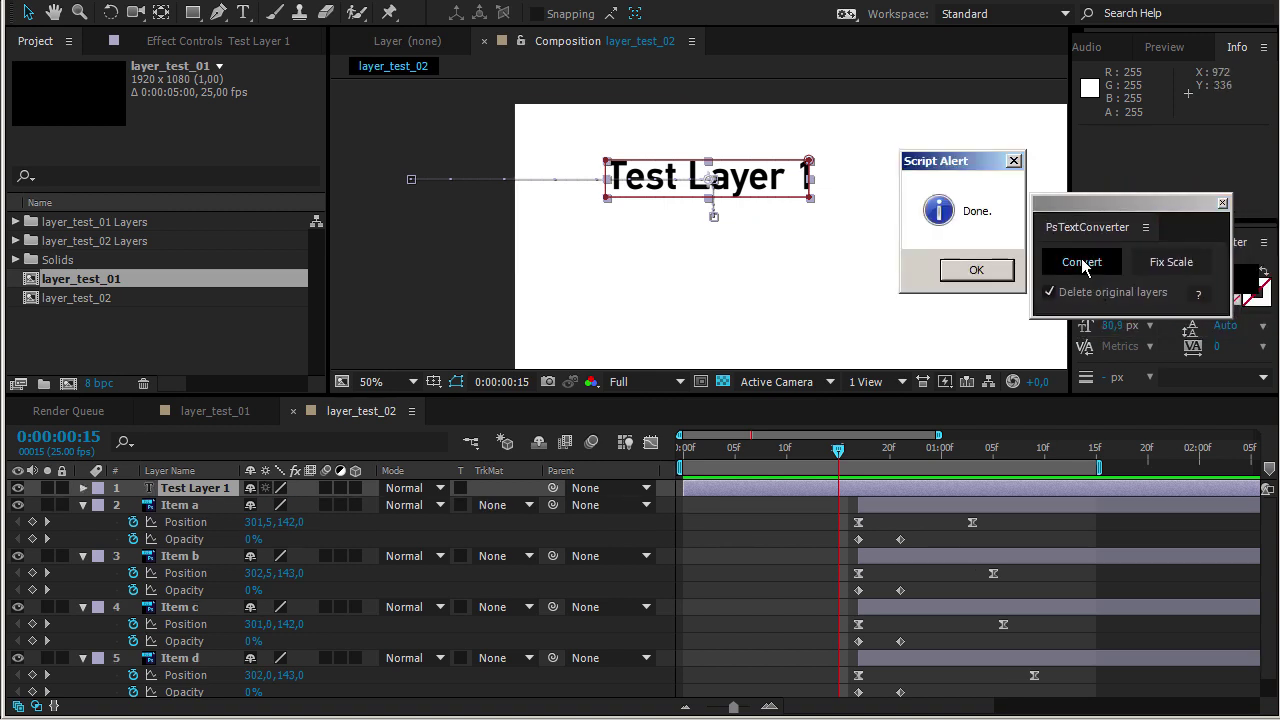
pyautogui.click(972, 268)
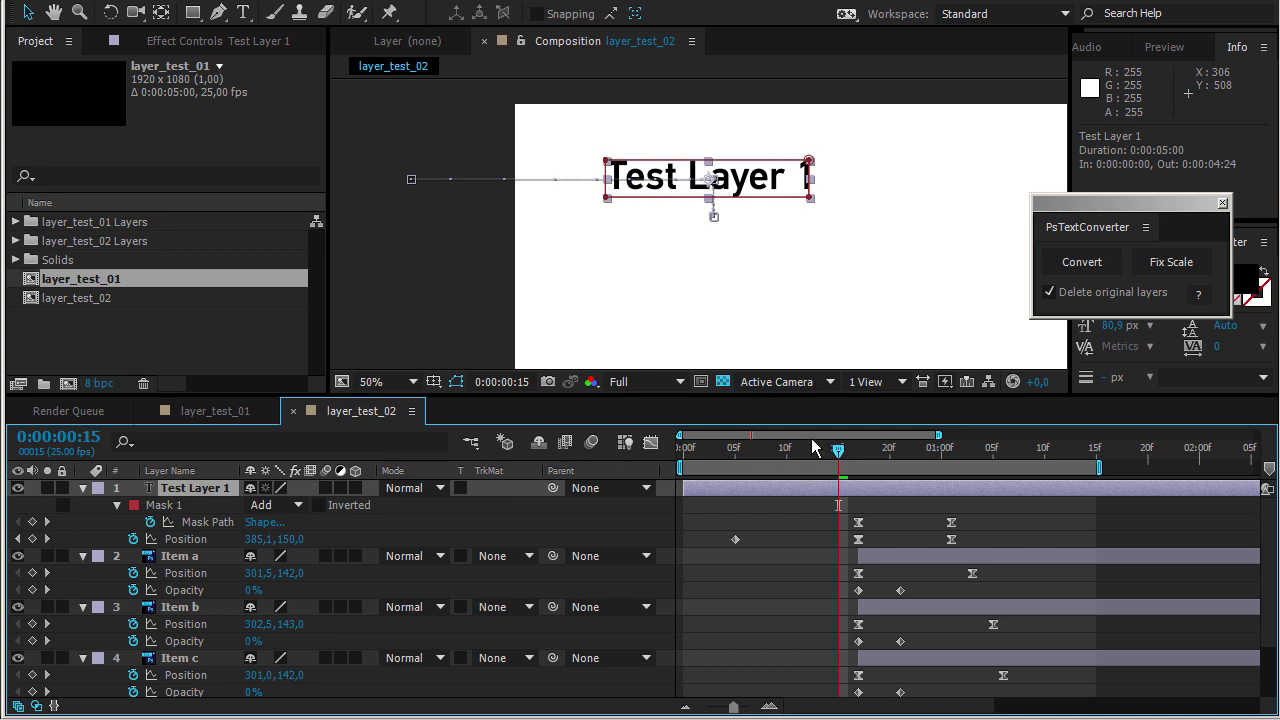
pyautogui.scroll(2, 710, 182)
pyautogui.scroll(2, 706, 175)
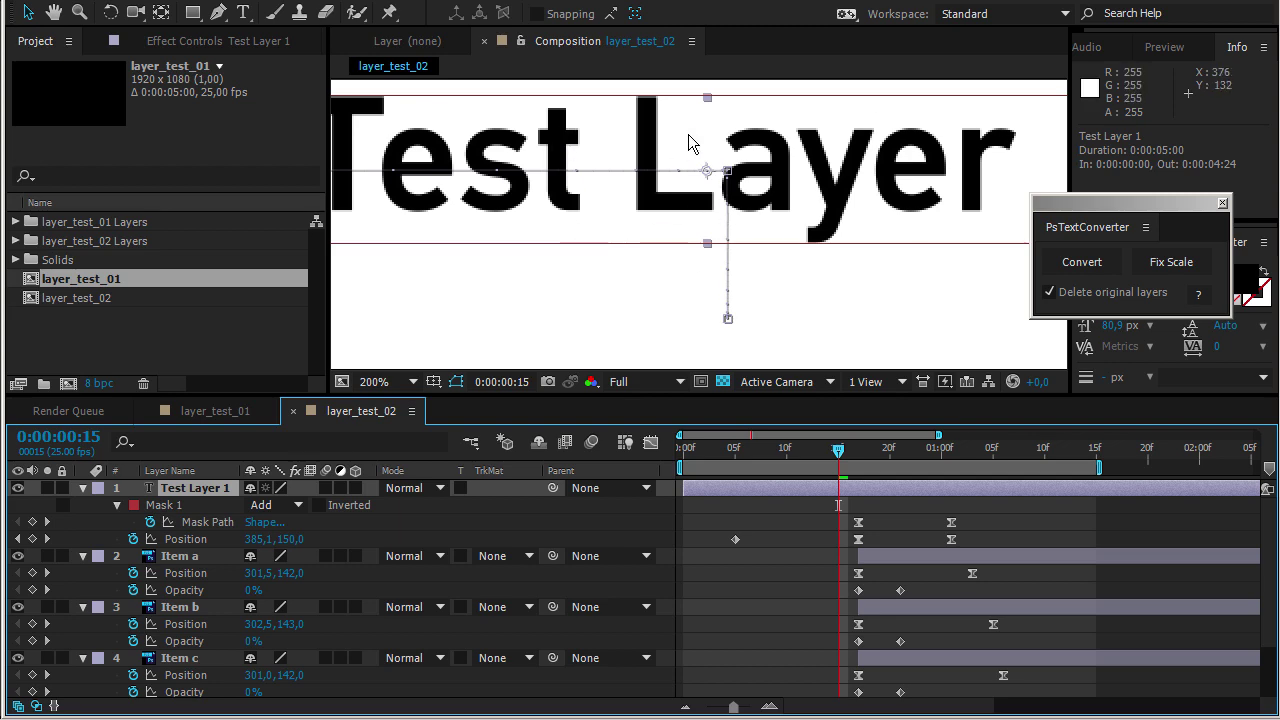
pyautogui.scroll(-2, 726, 236)
# Step: Inspect the mask bounding box and the first Mask Path keyframe's velocity settings
pyautogui.hotkey('ctrl', 'shift', 'm')
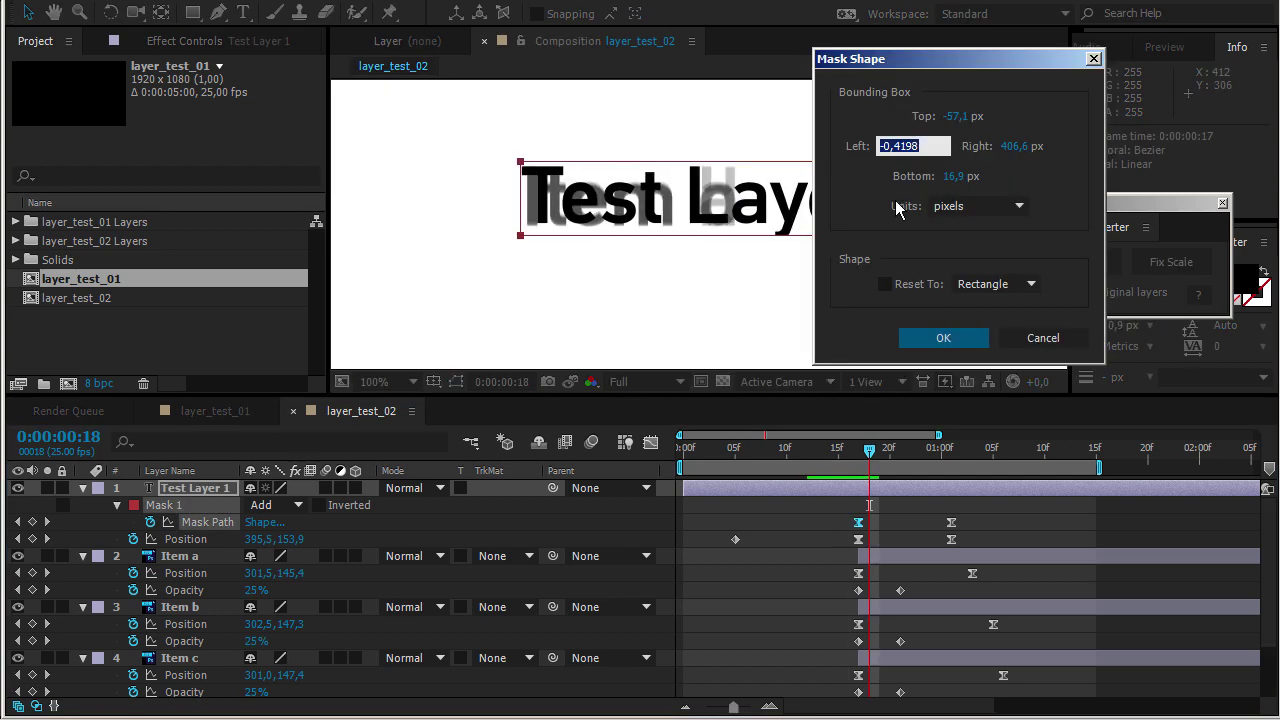
pyautogui.press('Return')
pyautogui.click(857, 524)
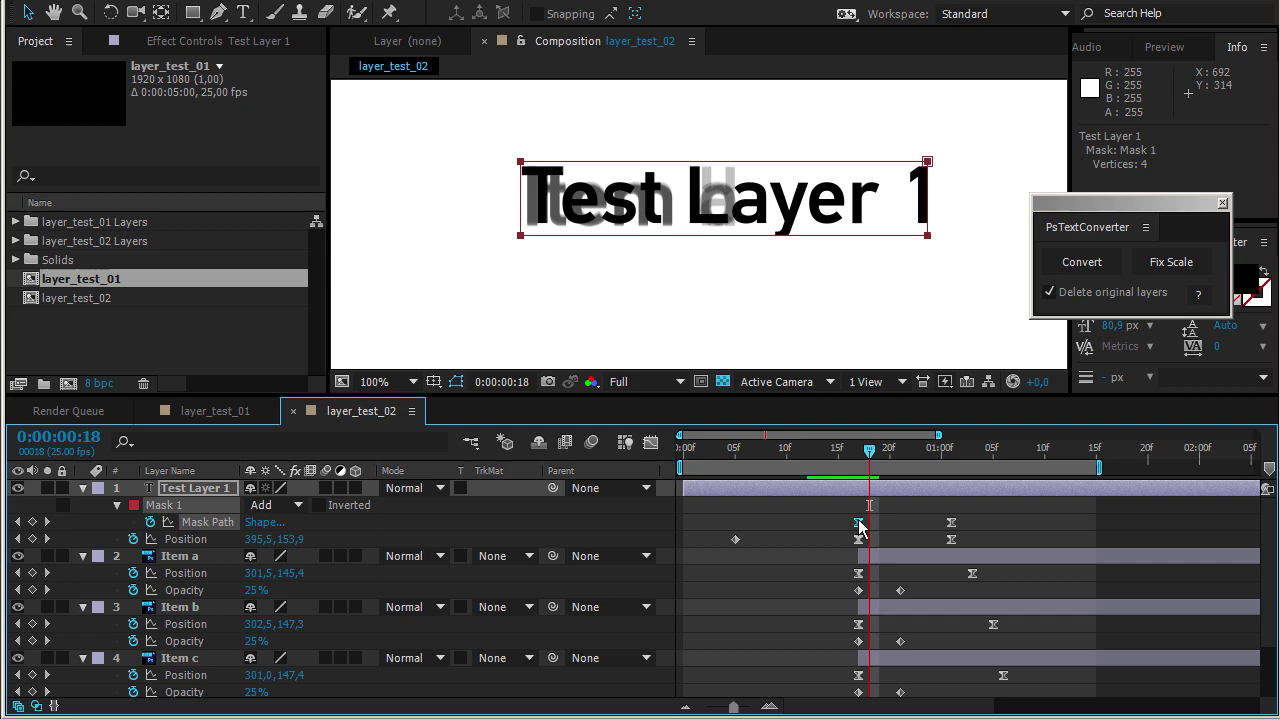
pyautogui.hotkey('ctrl', 'shift', 'k')
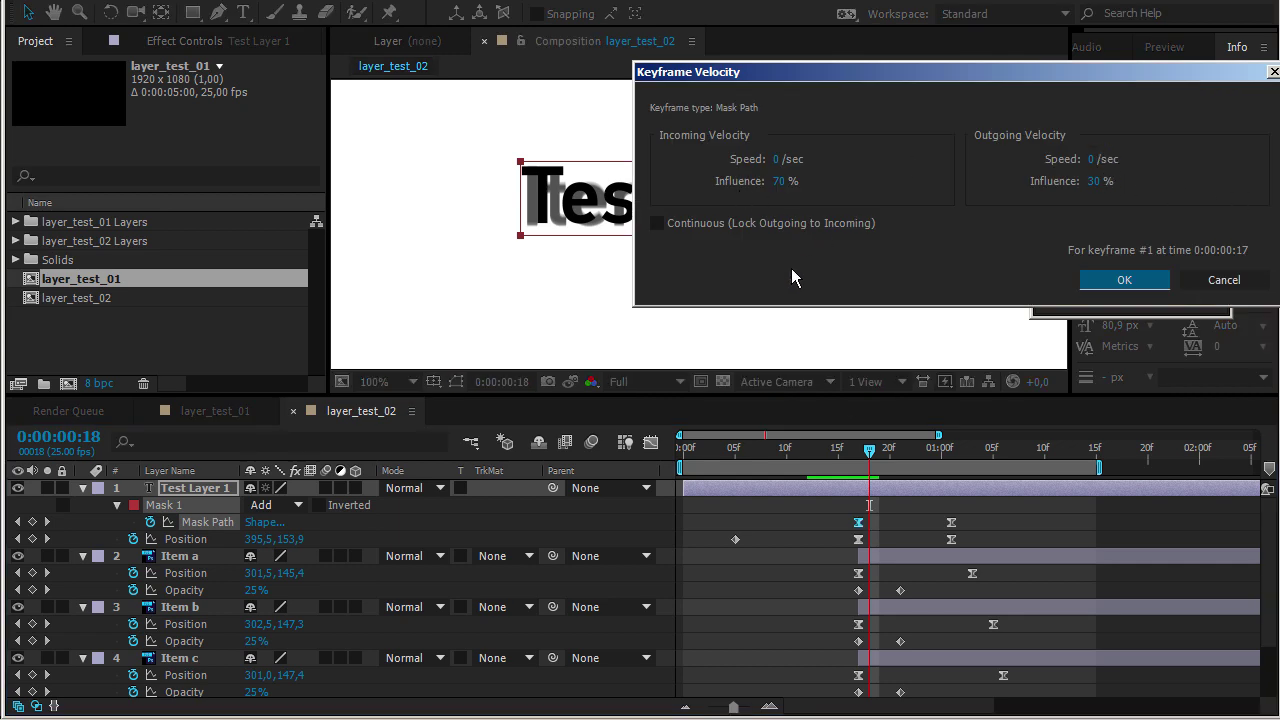
pyautogui.press('Return')
# Step: Undo and then redo the Test Layer 1 text conversion
pyautogui.hotkey('ctrl', 'z')
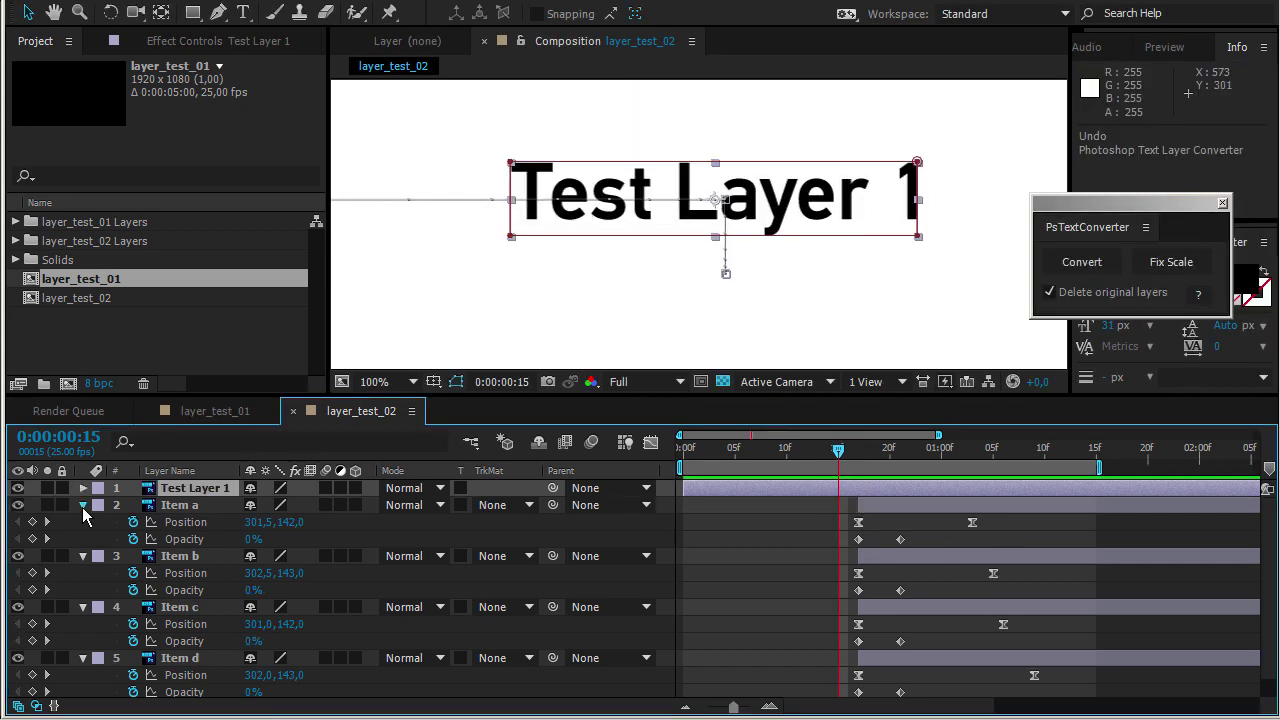
pyautogui.hotkey('ctrl', 'shift', 'z')
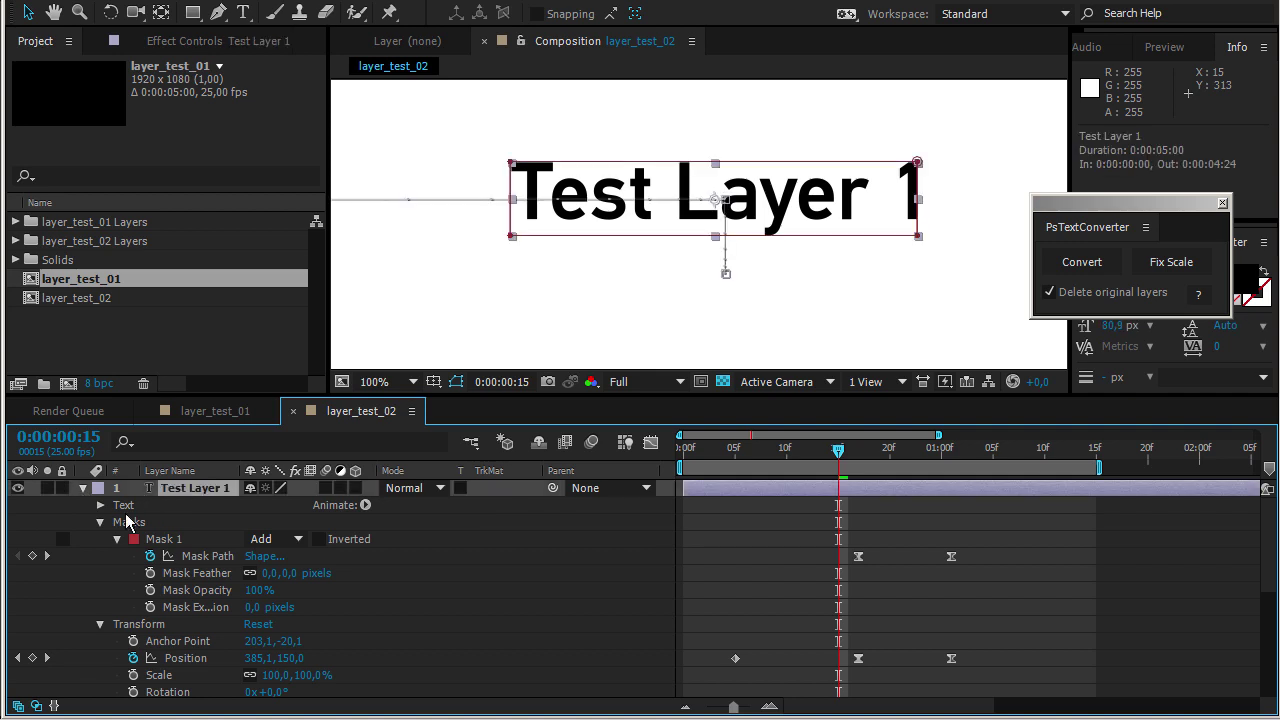
pyautogui.scroll(-2, 84, 522)
pyautogui.scroll(1, 83, 522)
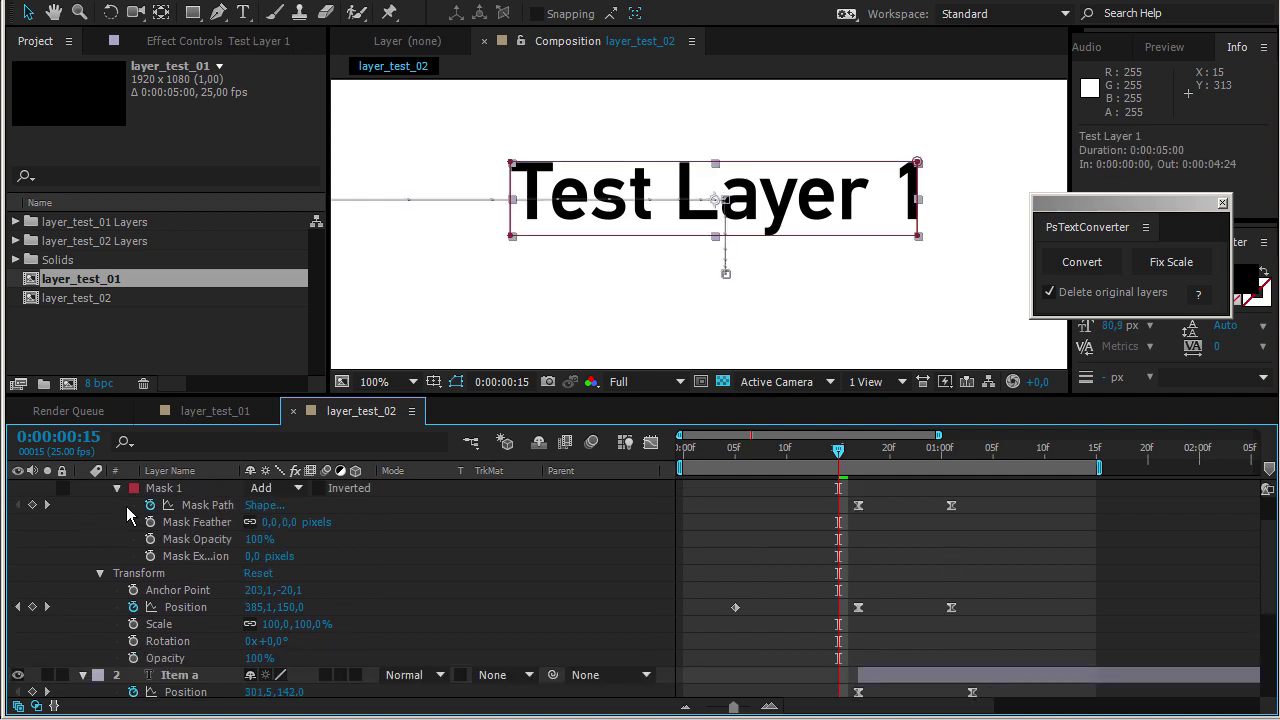
# Step: Inspect Mask 1 and transform properties, jump to frame 17, then collapse Test Layer 1
pyautogui.click(178, 488)
pyautogui.click(201, 588)
pyautogui.click(200, 606)
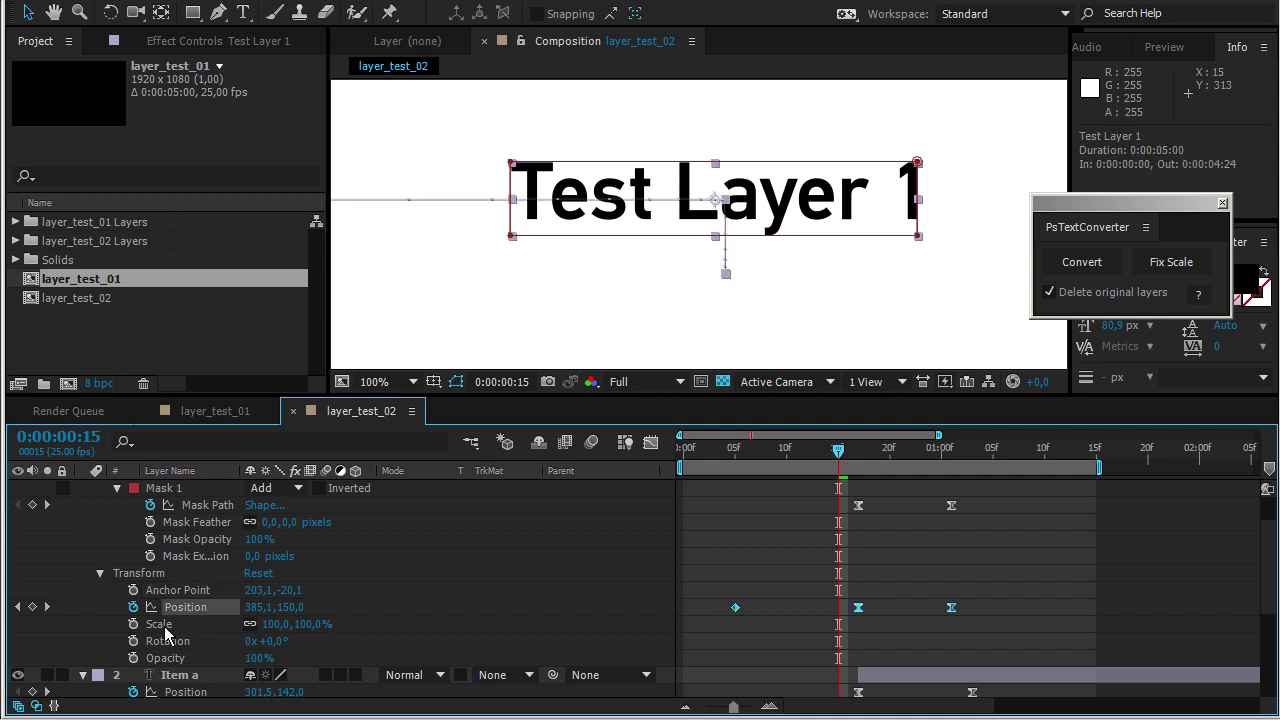
pyautogui.click(164, 626)
pyautogui.press('k')
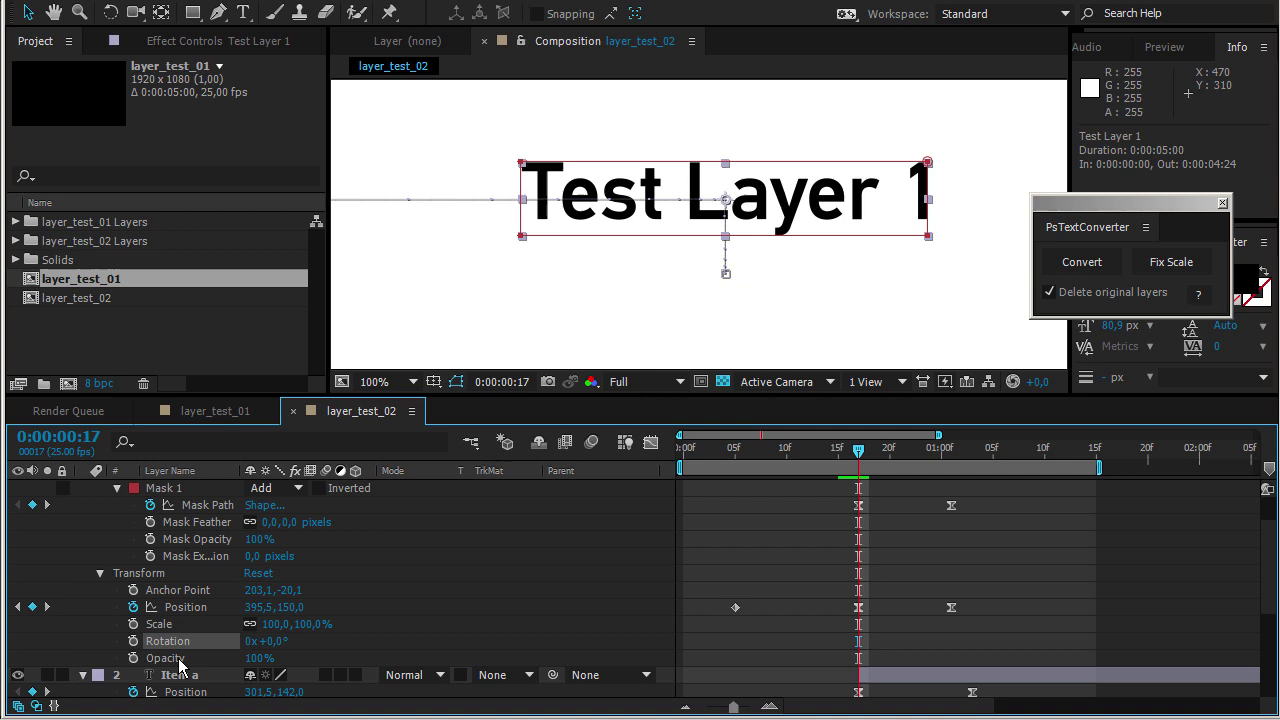
pyautogui.scroll(2, 218, 550)
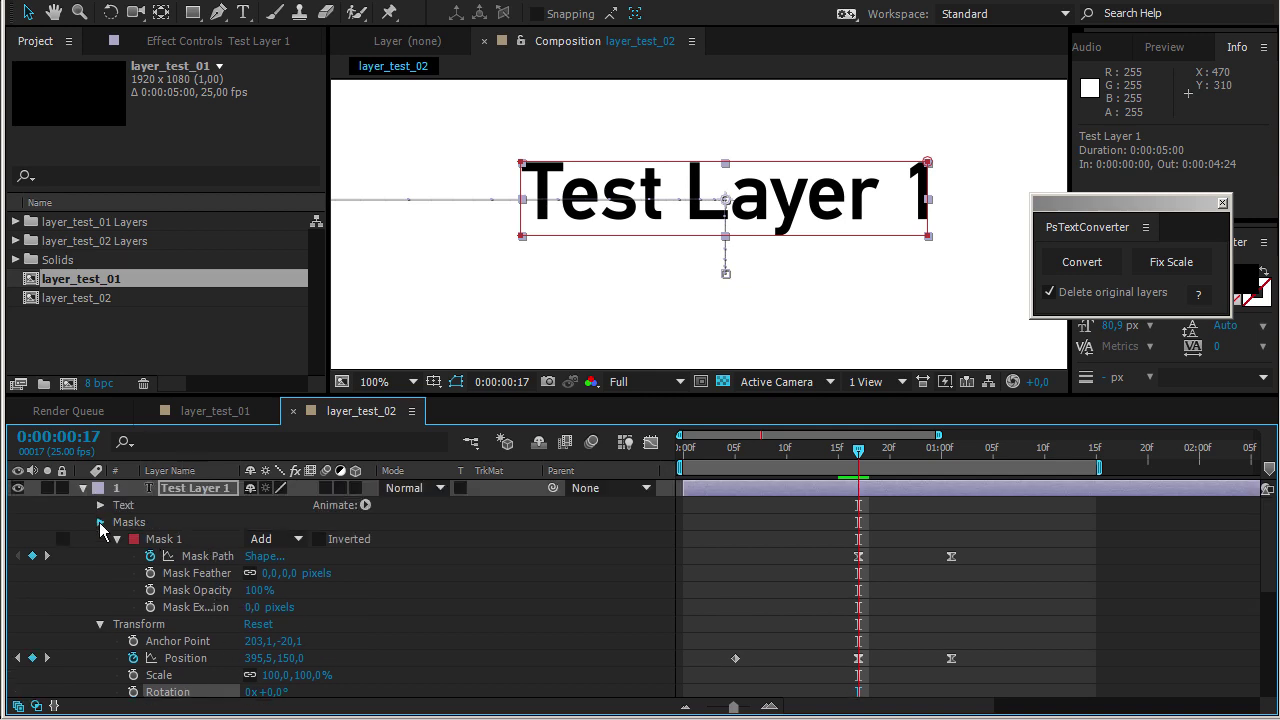
pyautogui.click(100, 522)
pyautogui.click(83, 488)
# Step: Collapse remaining layers, convert all layers, acknowledging the White Solid 1 skip and summary alerts
pyautogui.click(83, 540)
pyautogui.click(125, 600)
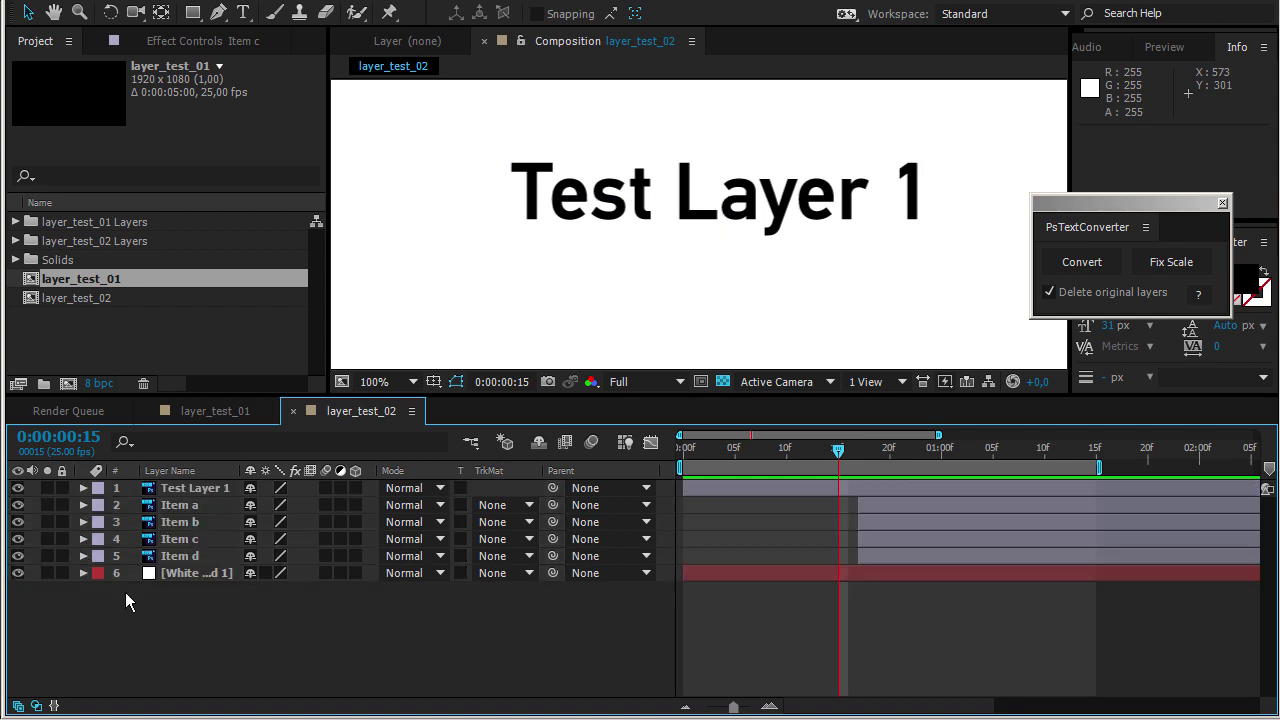
pyautogui.hotkey('ctrl', 'a')
pyautogui.click(1082, 262)
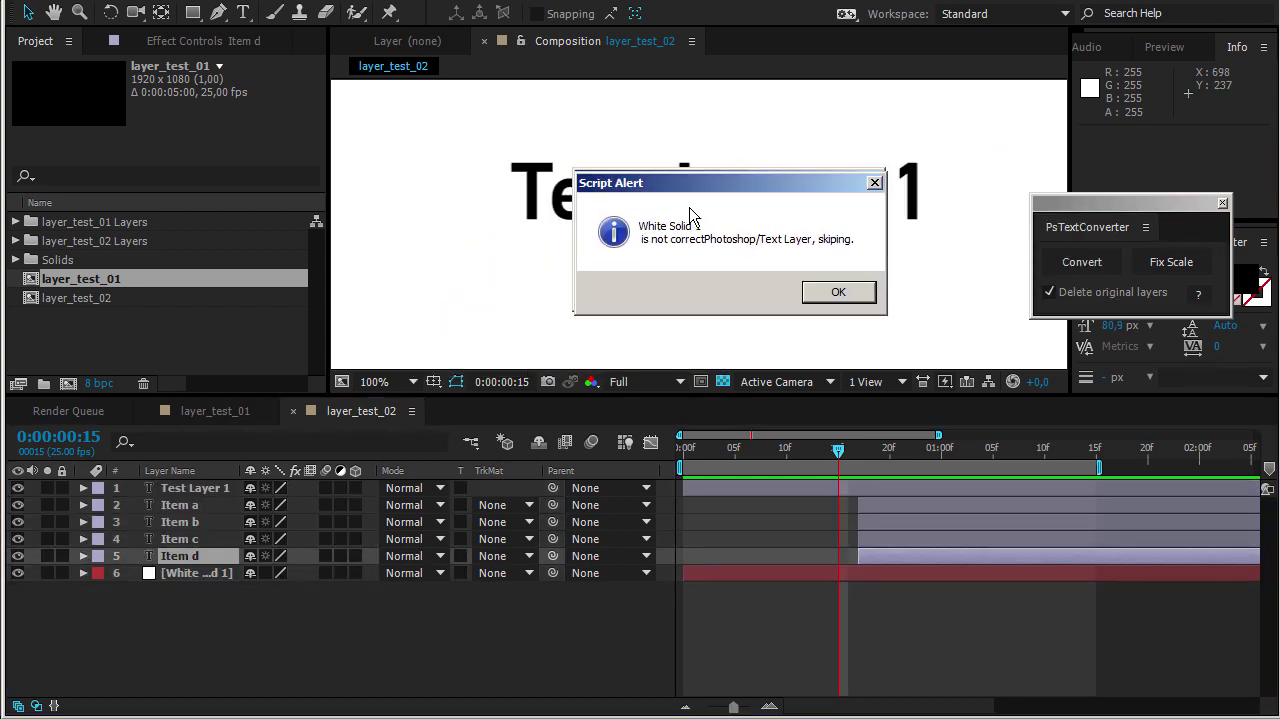
pyautogui.moveTo(695, 182); pyautogui.dragTo(691, 175)
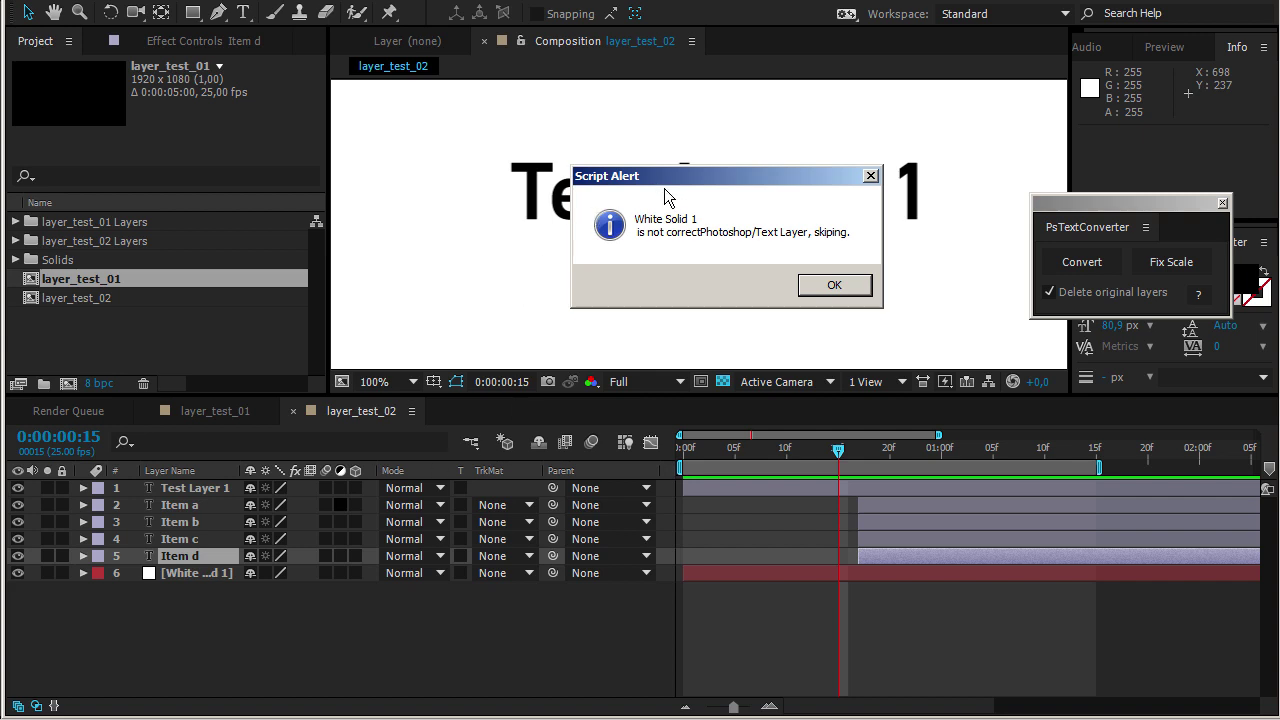
pyautogui.click(828, 288)
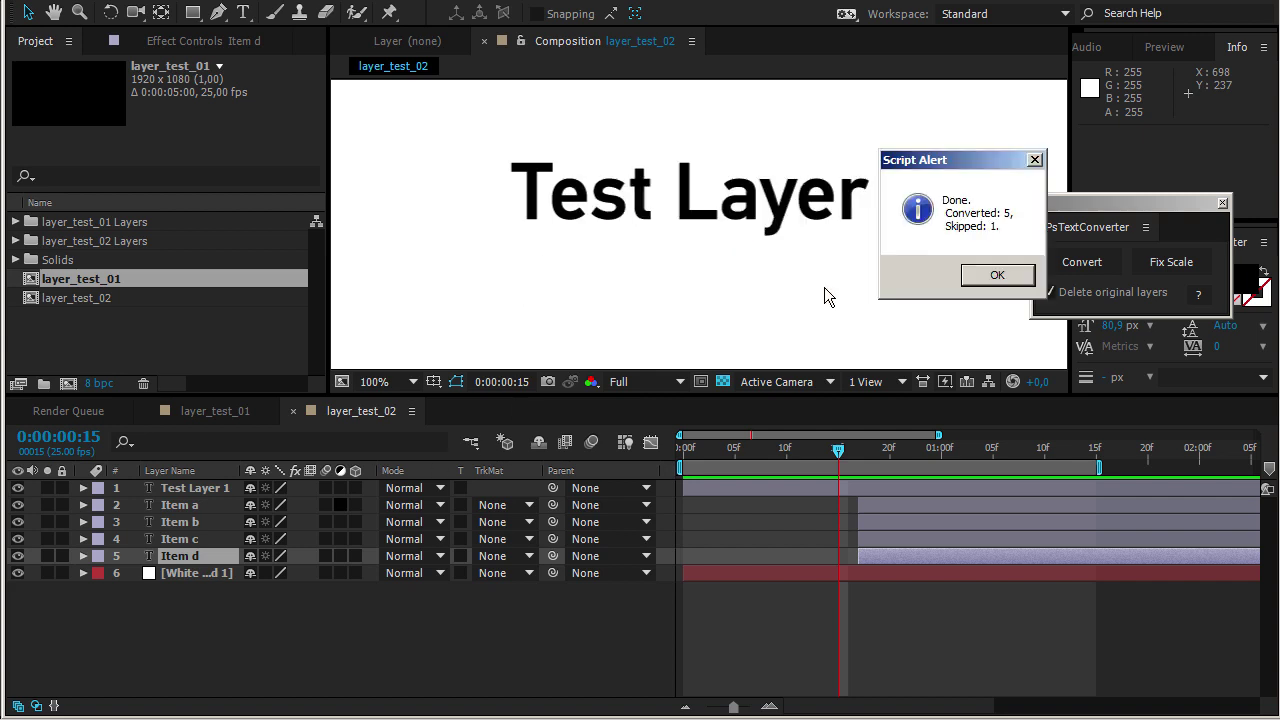
pyautogui.moveTo(961, 126); pyautogui.dragTo(432, 217)
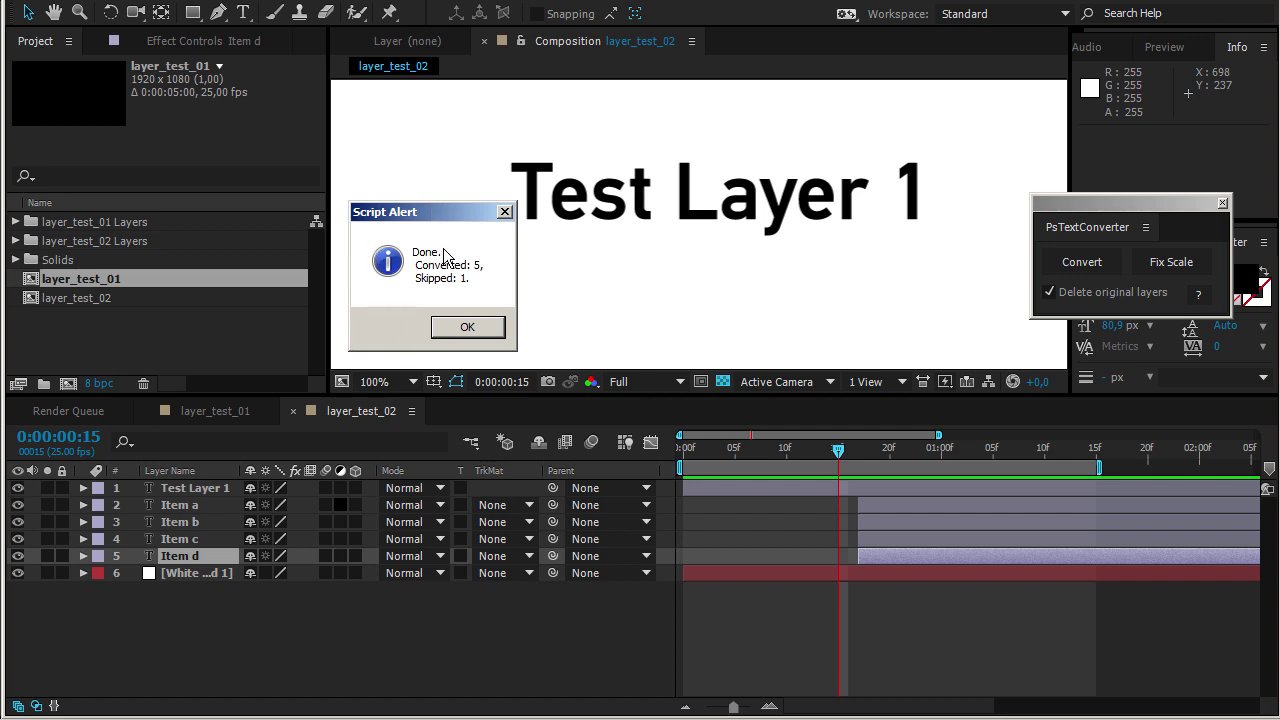
pyautogui.moveTo(427, 212); pyautogui.dragTo(493, 218)
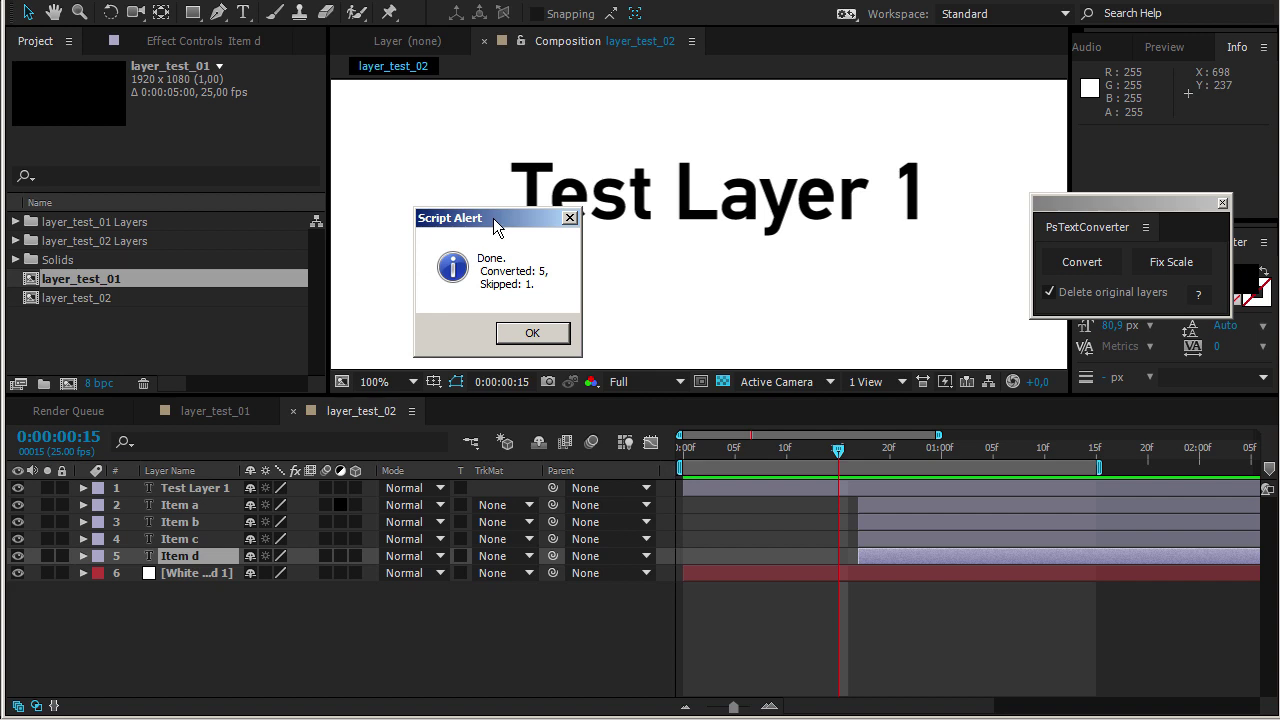
pyautogui.moveTo(493, 218); pyautogui.dragTo(553, 181)
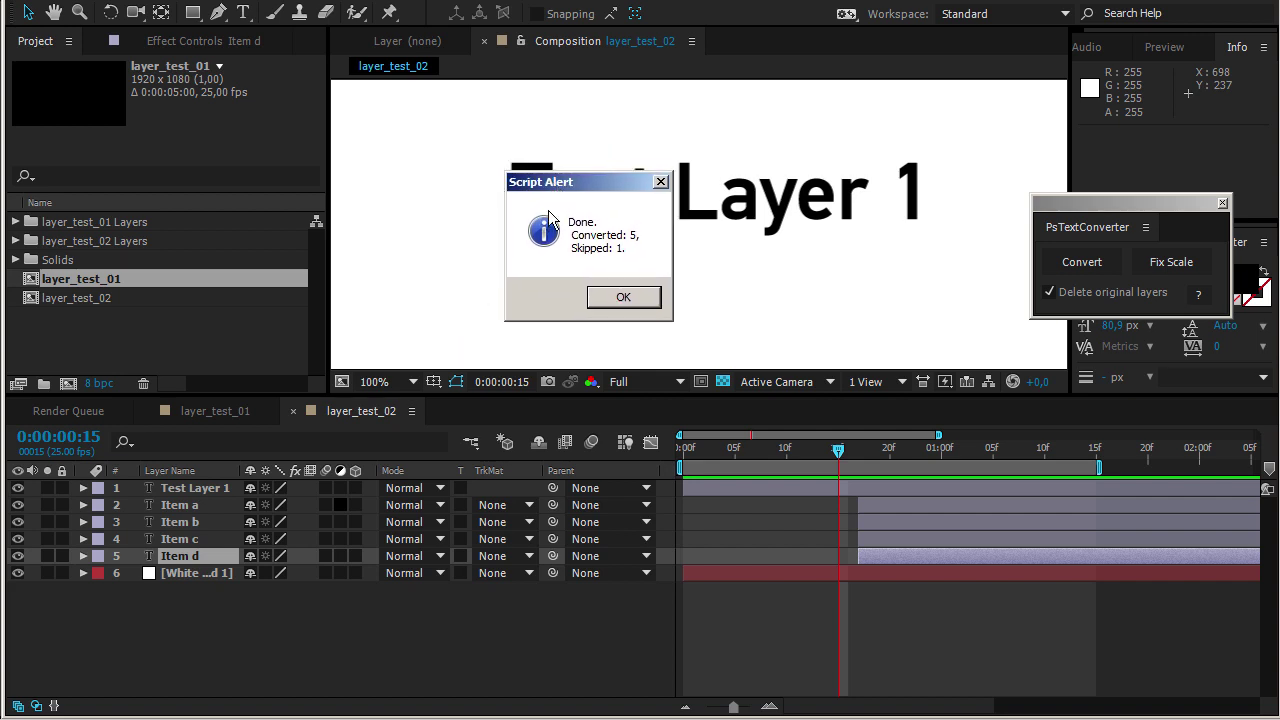
pyautogui.click(625, 298)
# Step: Select Test Layer 1 through Item d and reveal their animated properties
pyautogui.click(799, 630)
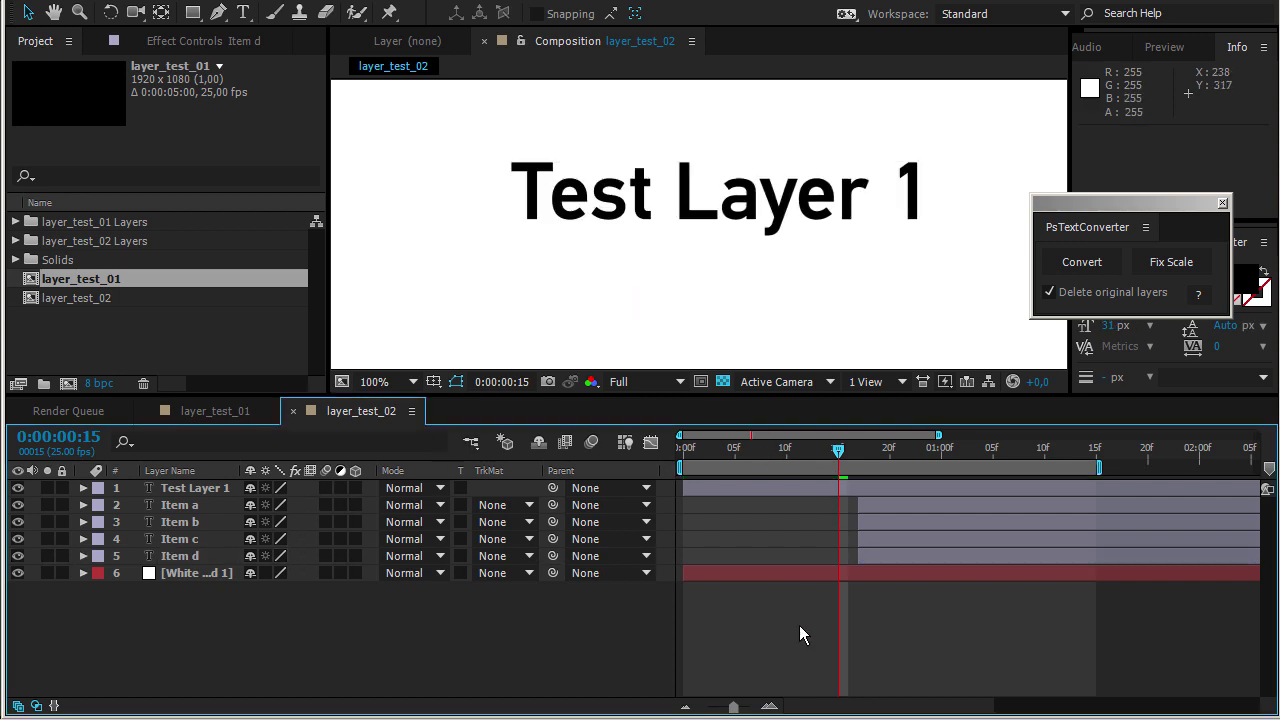
pyautogui.click(214, 556)
pyautogui.keyDown('shift'); pyautogui.click(211, 487); pyautogui.keyUp('shift')
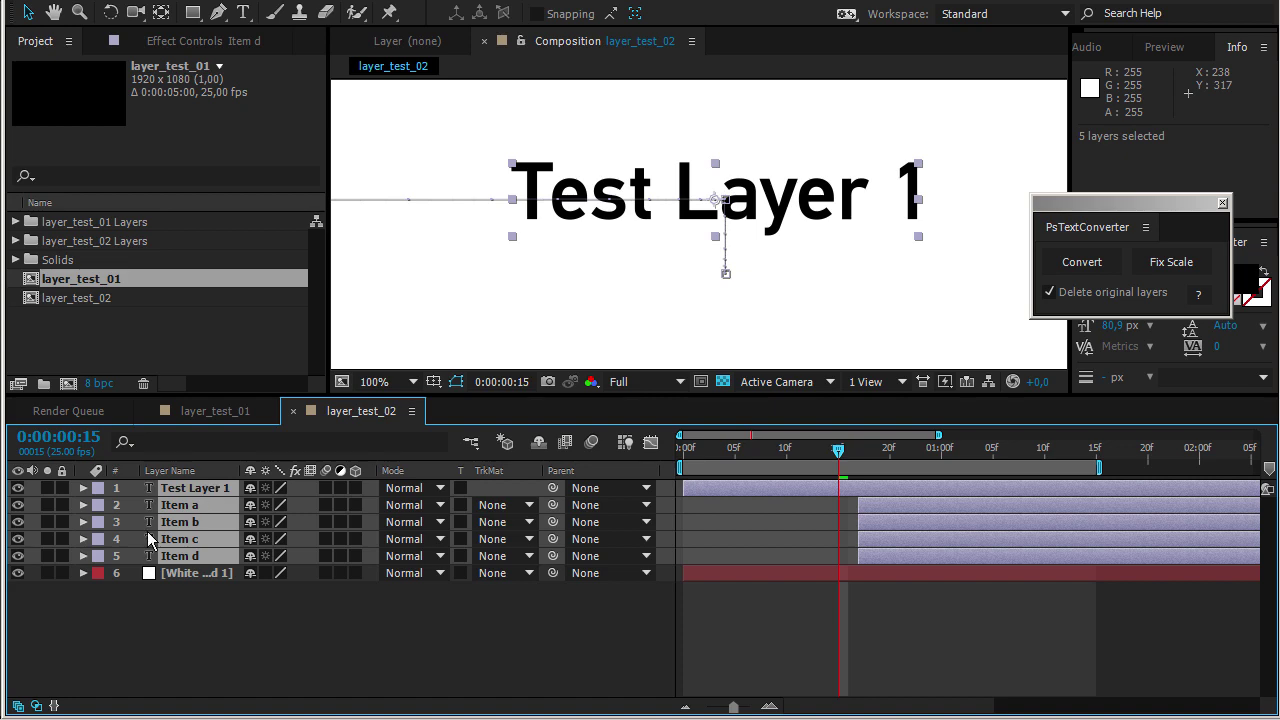
pyautogui.press('u')
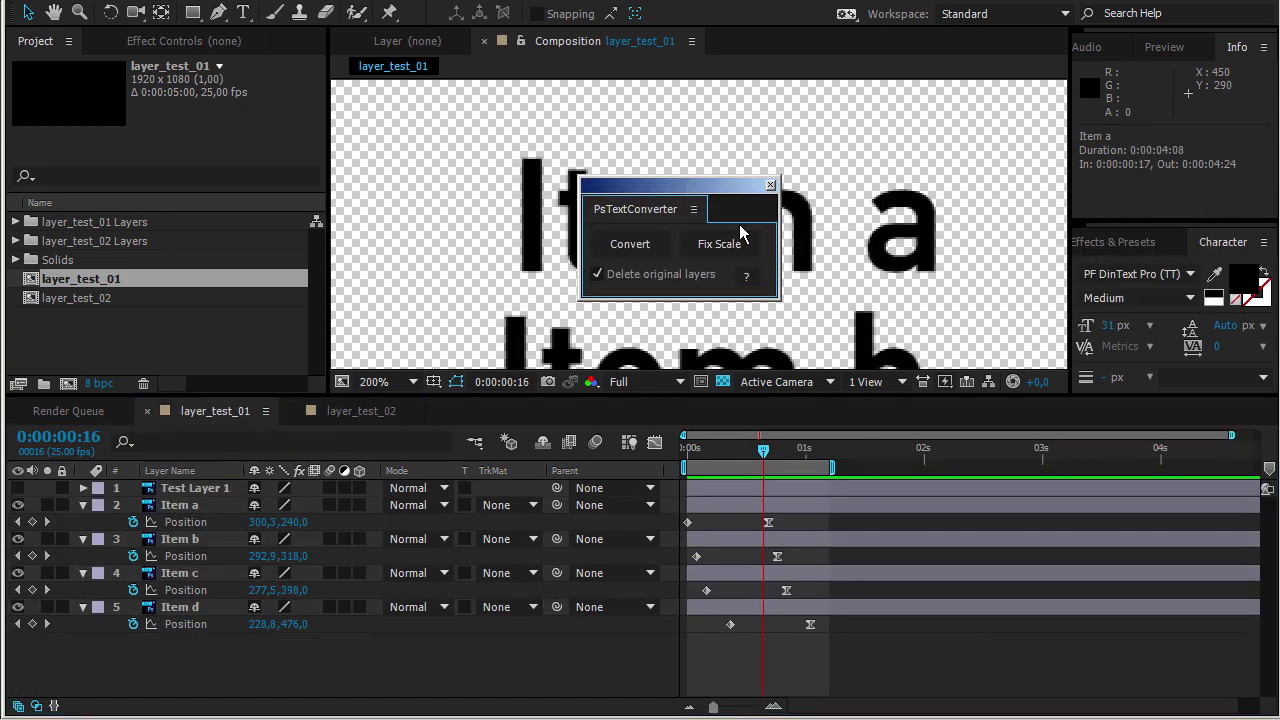
# Step: Unhide Test Layer 1, convert it to editable text, and fix its scale to 100%
pyautogui.click(17, 488)
pyautogui.rightClick(208, 486)
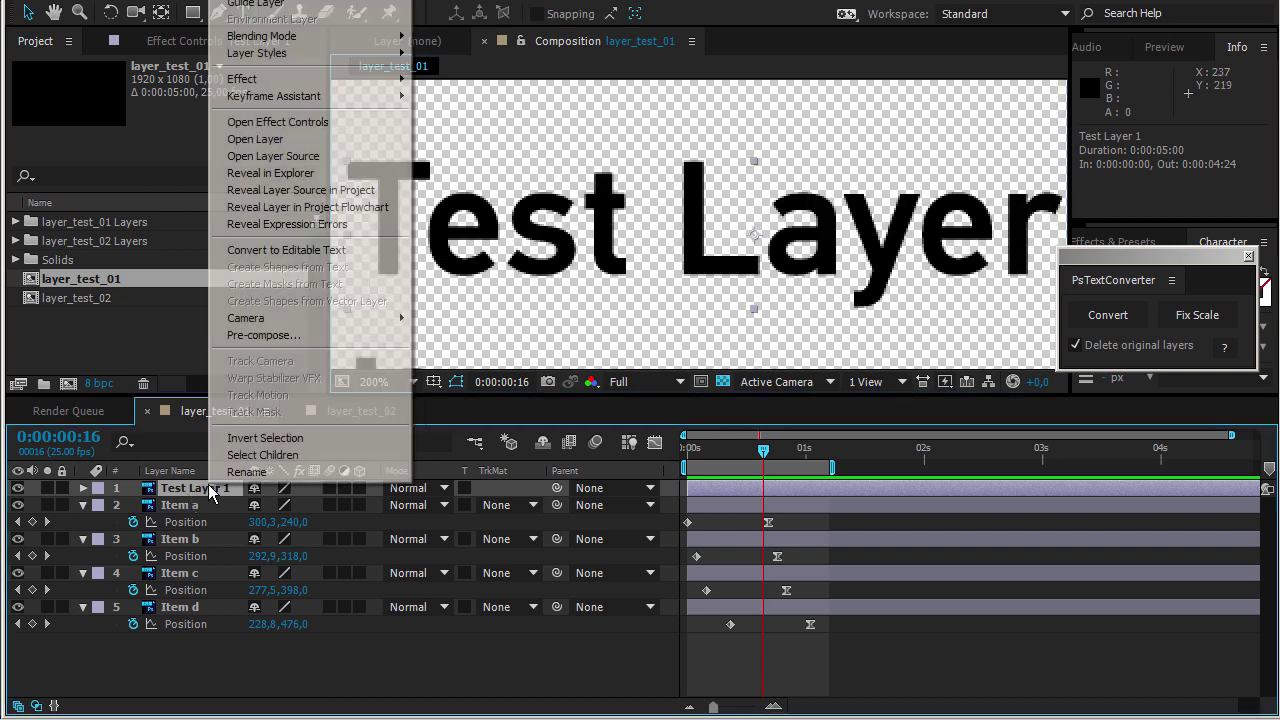
pyautogui.click(250, 250)
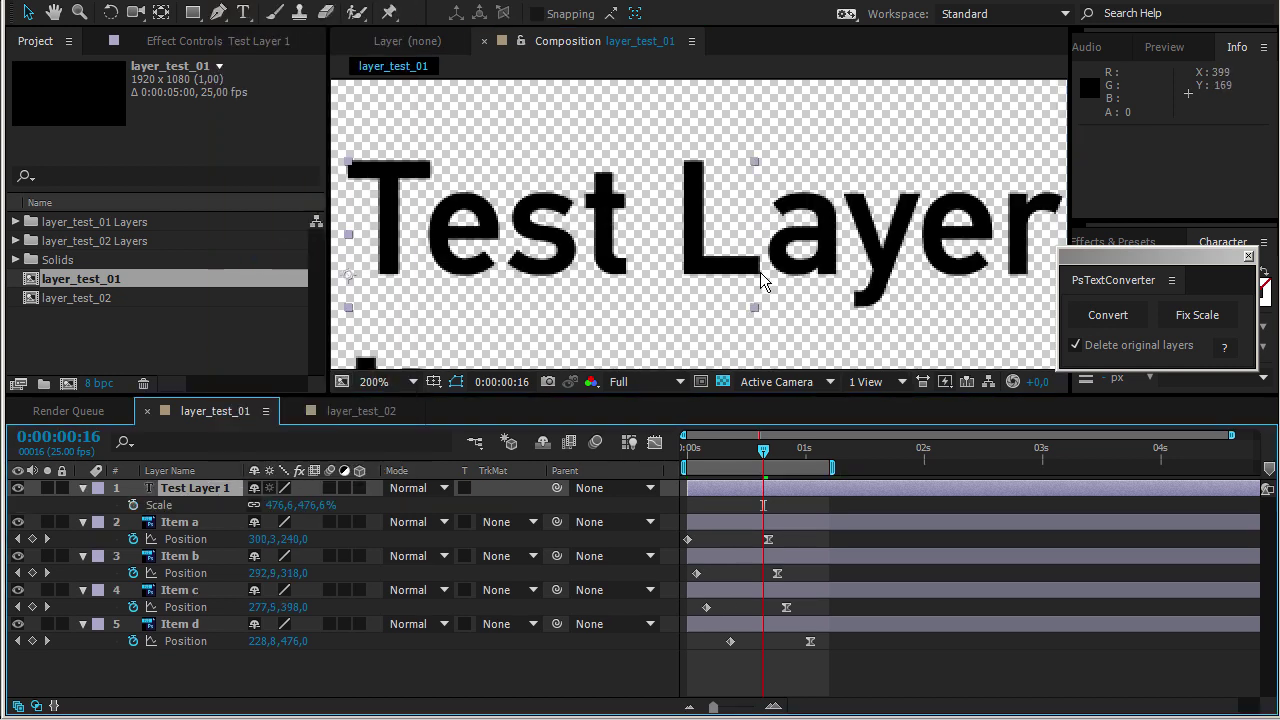
pyautogui.moveTo(1103, 278); pyautogui.dragTo(818, 363)
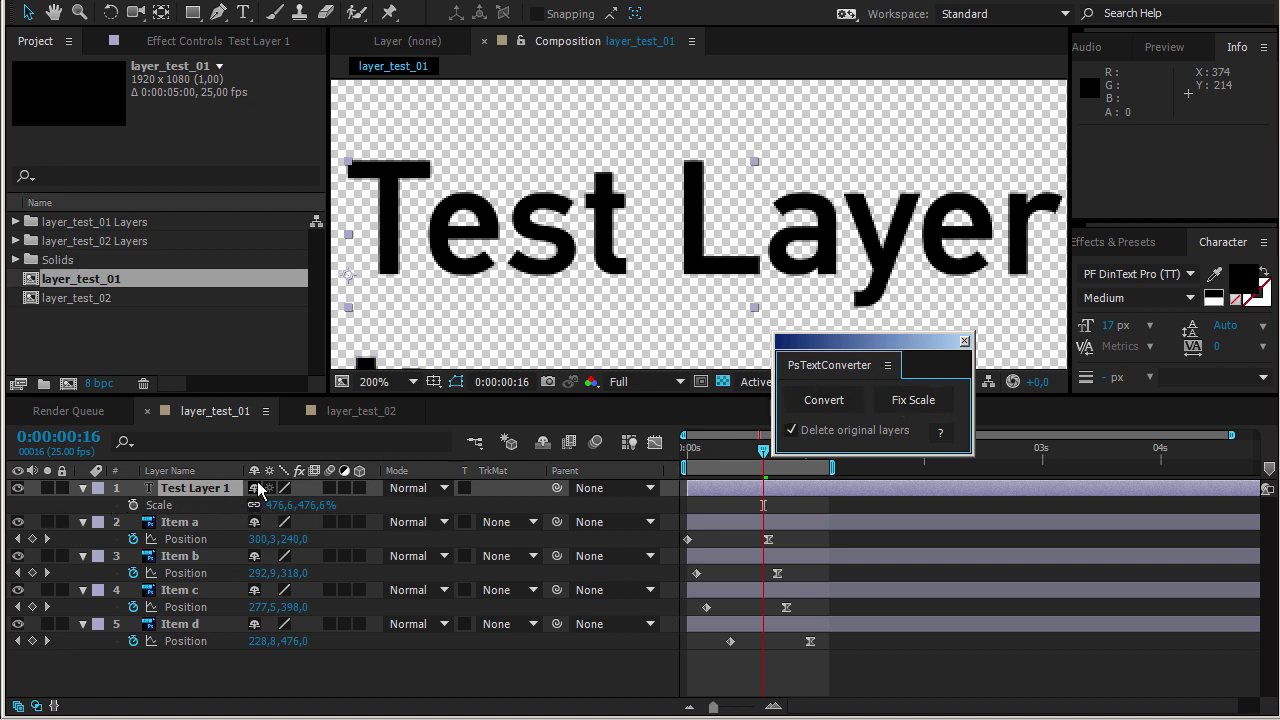
pyautogui.click(913, 400)
pyautogui.click(1008, 274)
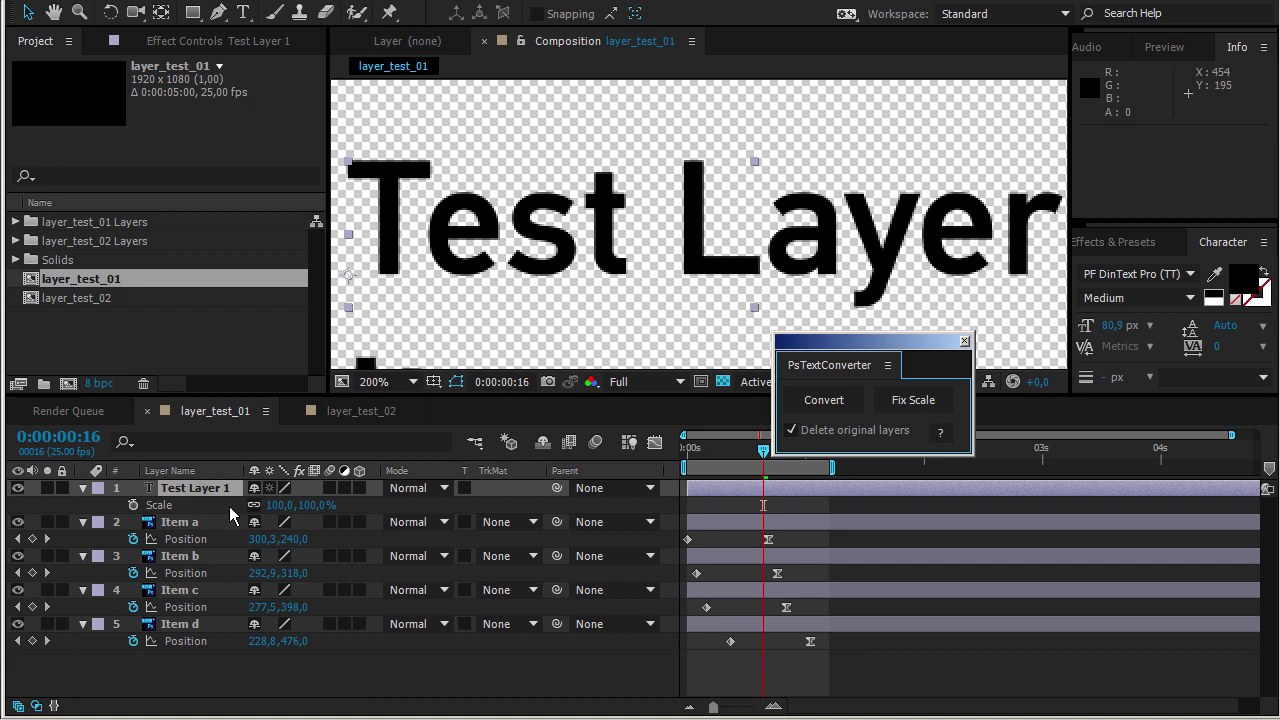
# Step: Compare Test Layer 1's 80.9 px font with Photoshop's 80.87 pt original
pyautogui.click(187, 494)
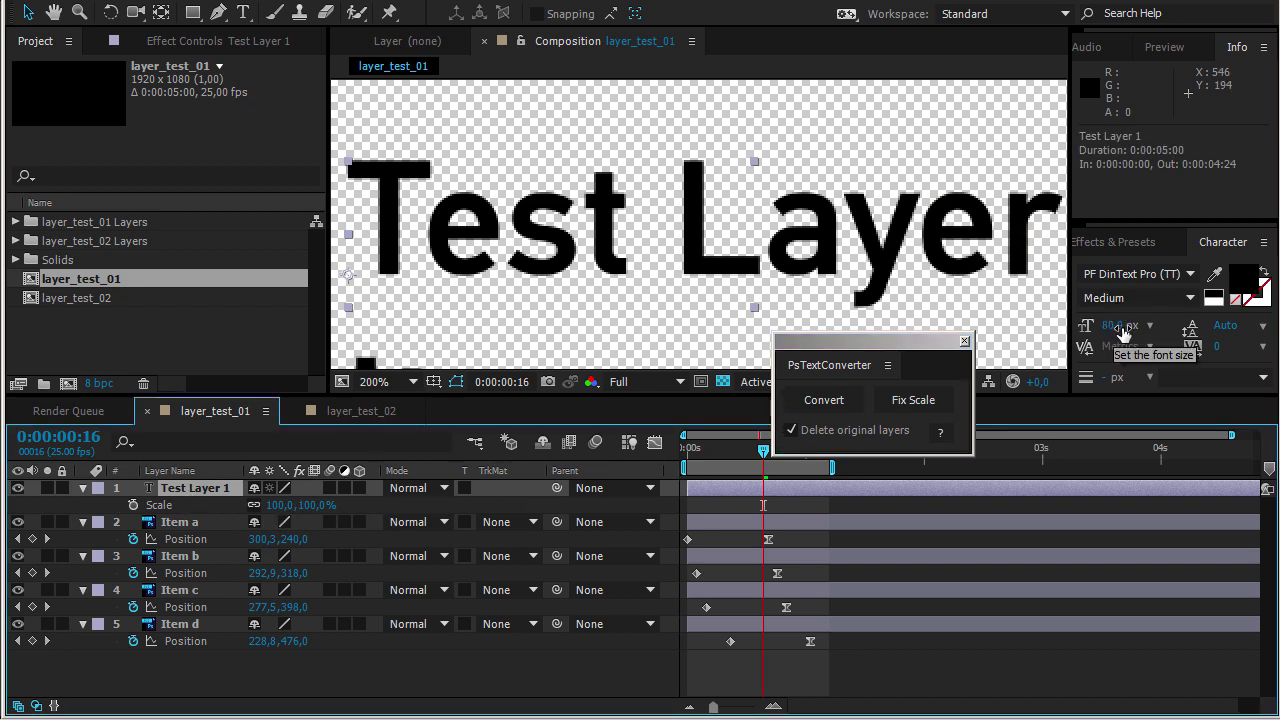
pyautogui.hotkey('alt', 'Tab')
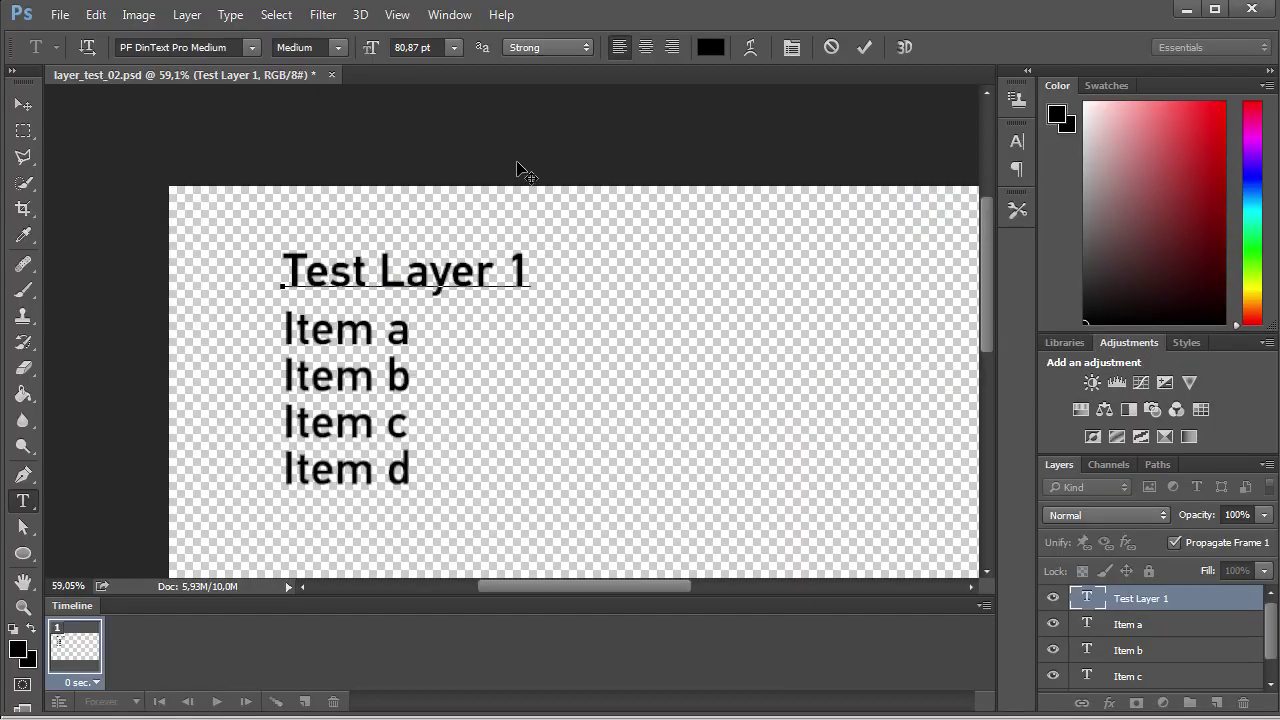
pyautogui.hotkey('alt', 'Tab')
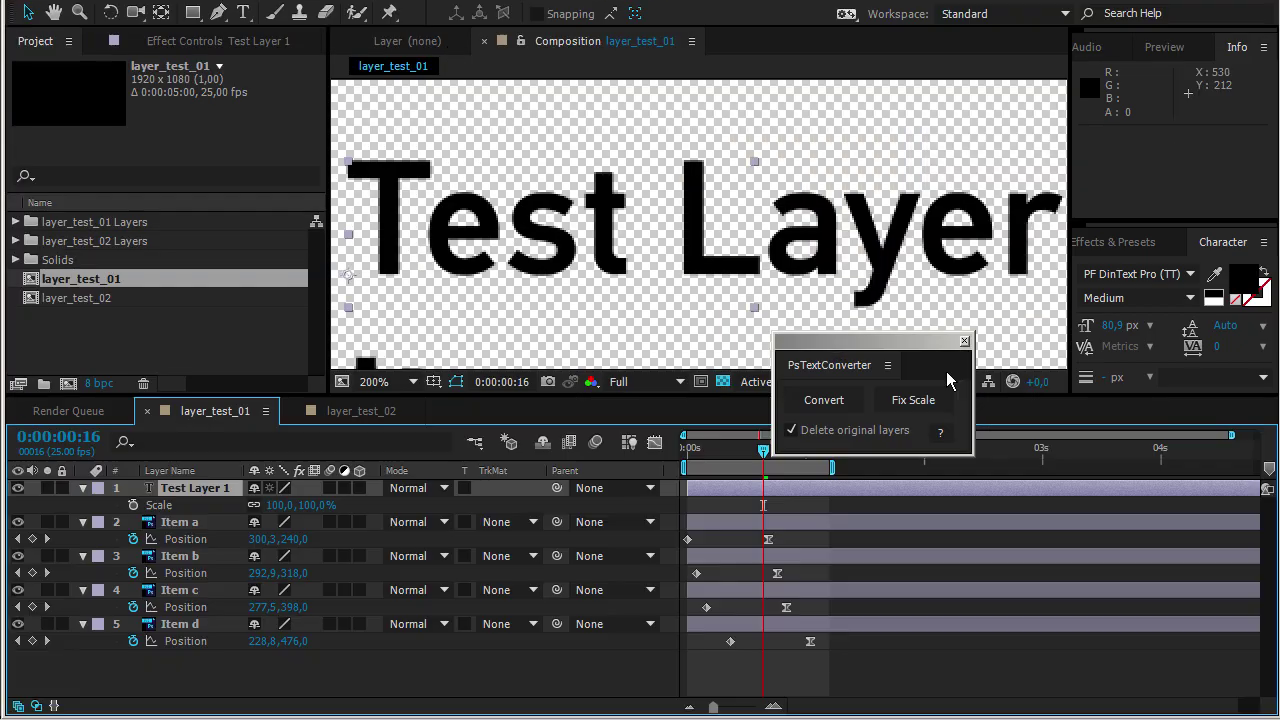